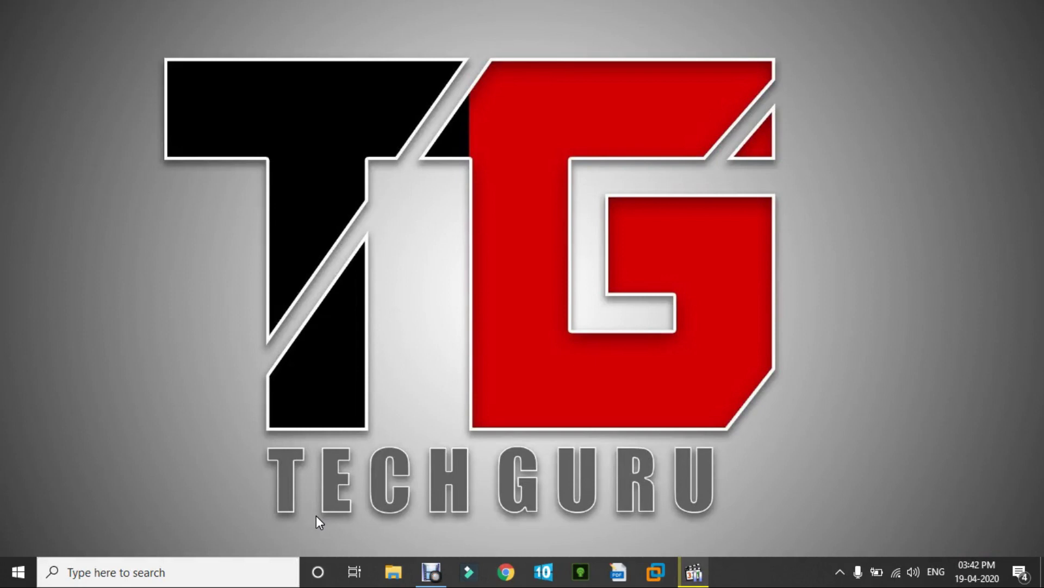
- Copy the sendspace download link from the Web-ex notes in Notepad, then close Notepad and return to Chrome
left_click(315, 514)
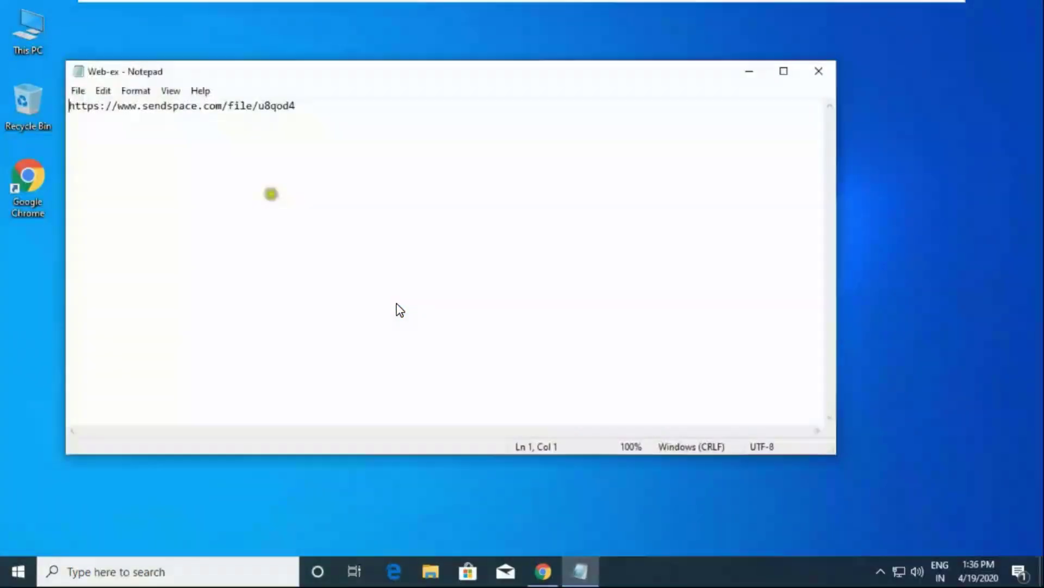
left_click_drag(297, 106, 64, 108)
right_click(72, 107)
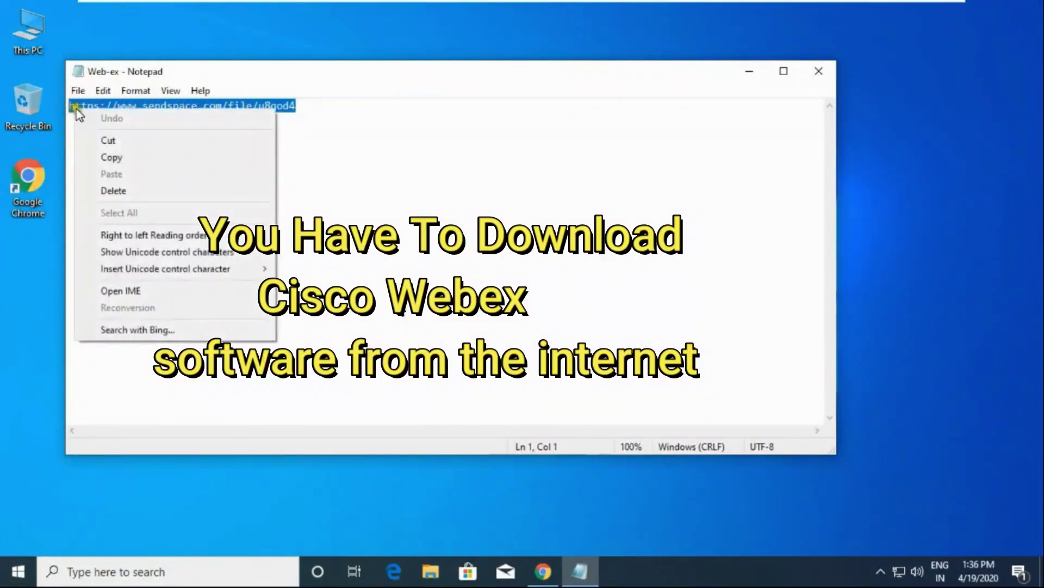
left_click(126, 158)
left_click(819, 71)
left_click(543, 571)
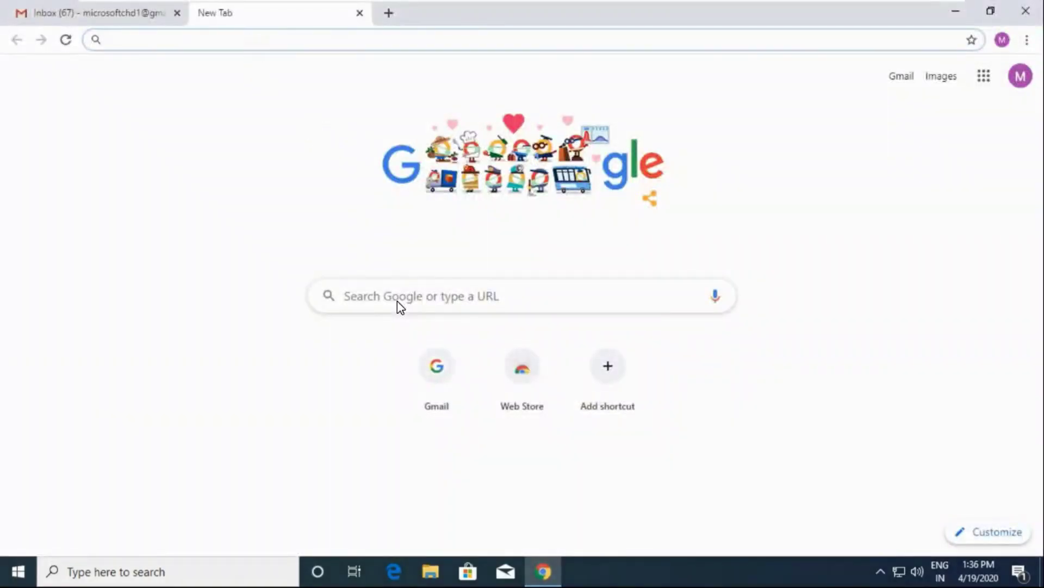
- Open the copied sendspace link in a Chrome tab
left_click(397, 300)
key("ctrl+v")
key("Return")
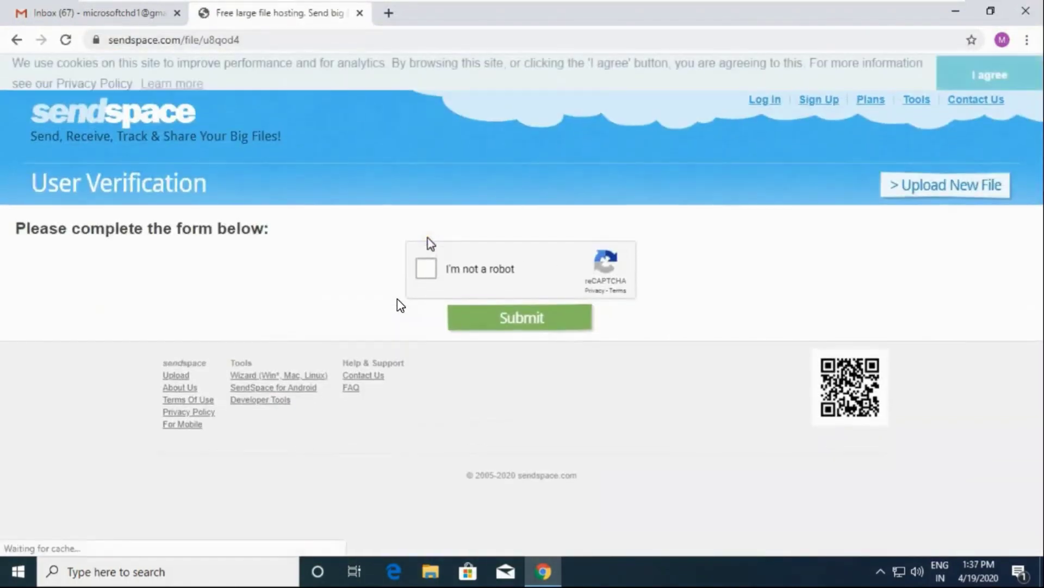
- Pass the reCAPTCHA boat-picture check and start downloading webexapp.msi
left_click(426, 274)
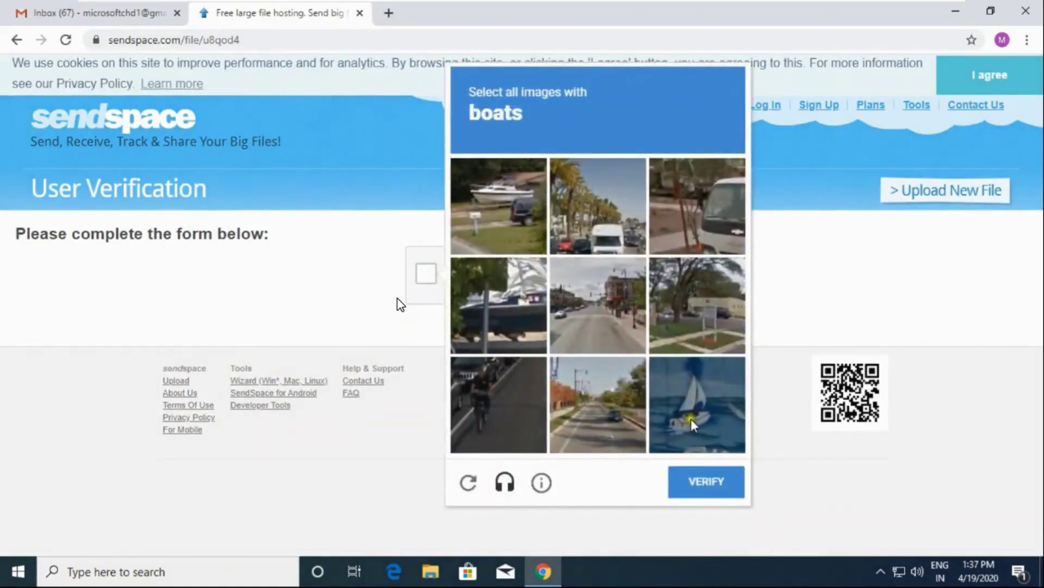
left_click(695, 423)
left_click(517, 321)
left_click(507, 231)
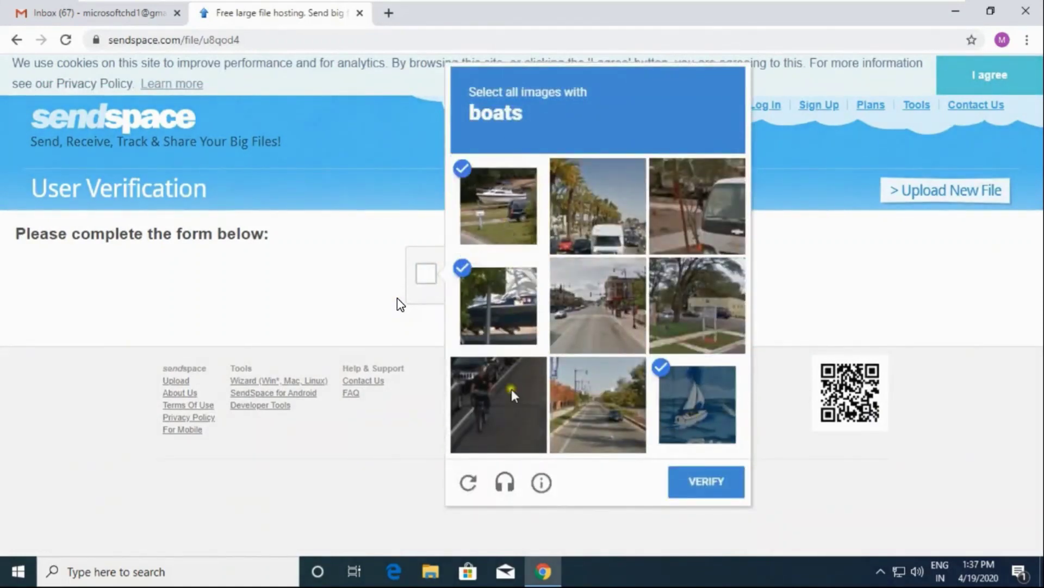
left_click(705, 487)
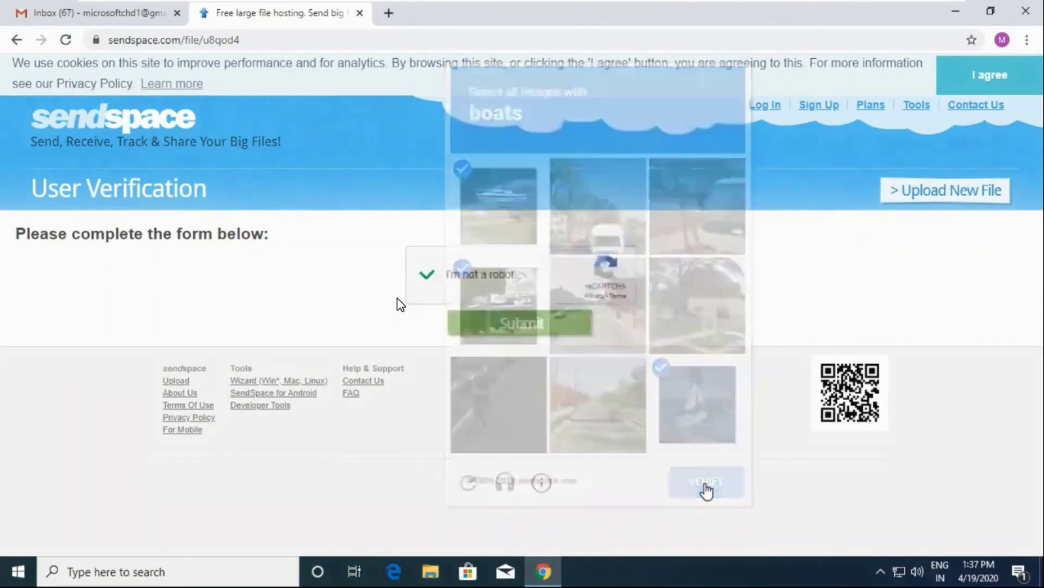
left_click(520, 322)
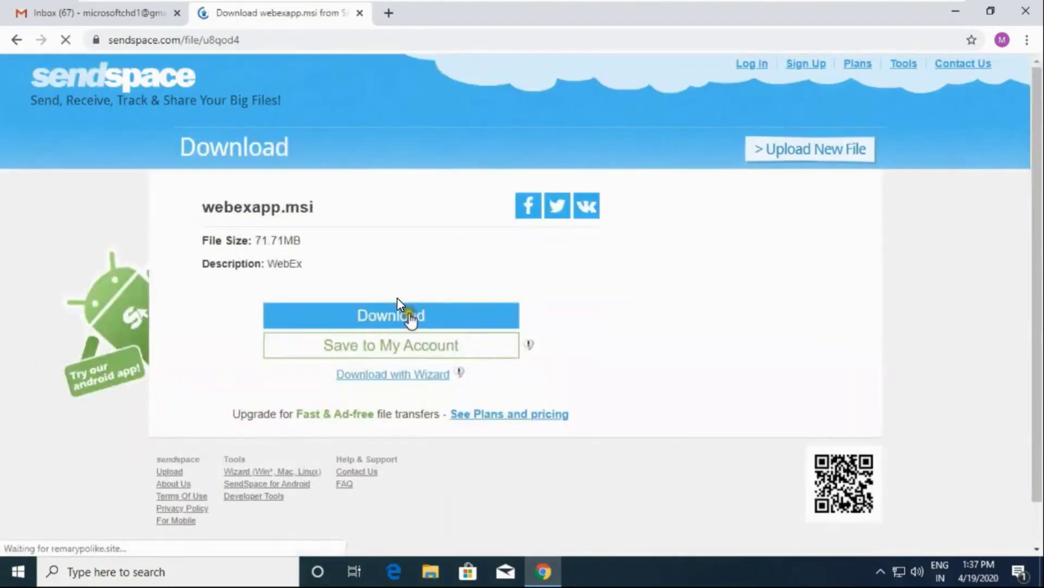
left_click(405, 312)
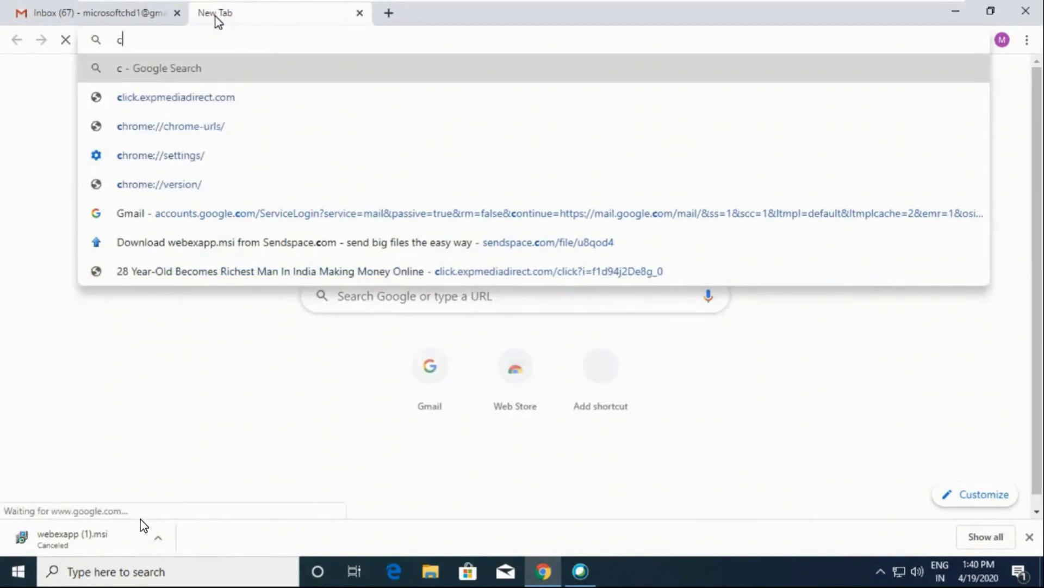
- Search Google for 'cisco webex sign up', accepting the corrected spelling
type("isco")
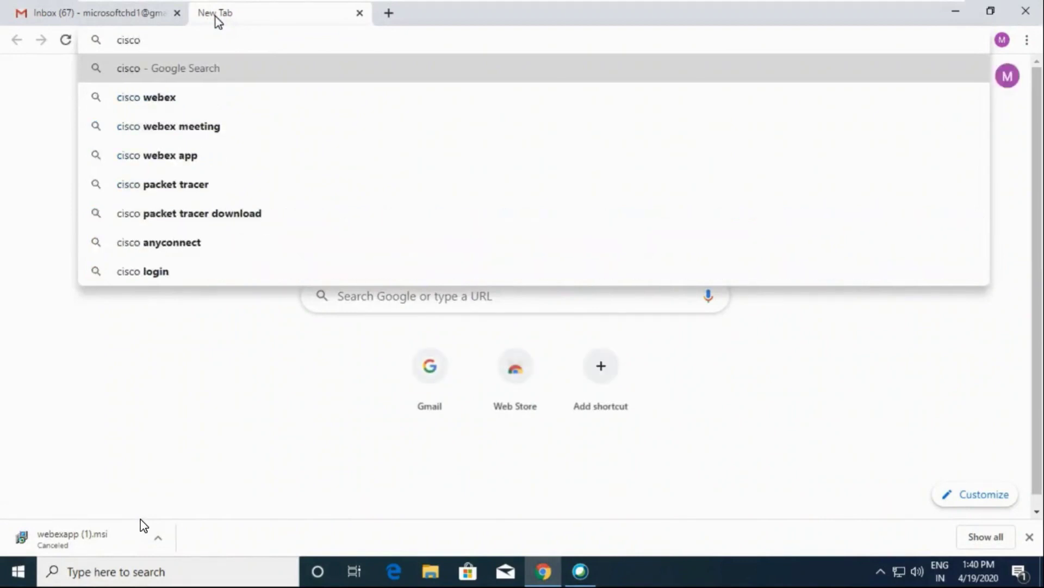
key("Down")
key("Down")
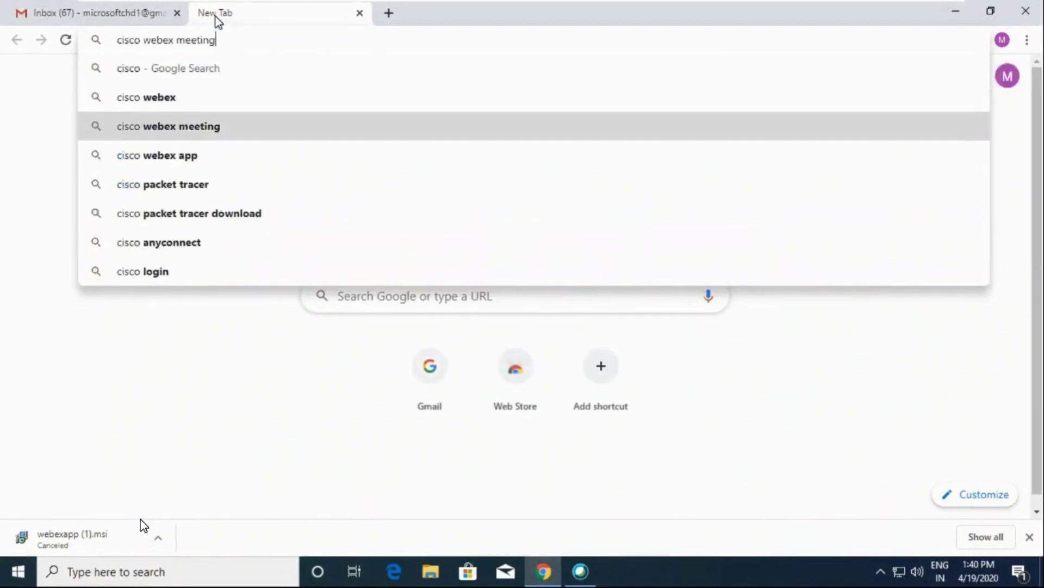
key("Down")
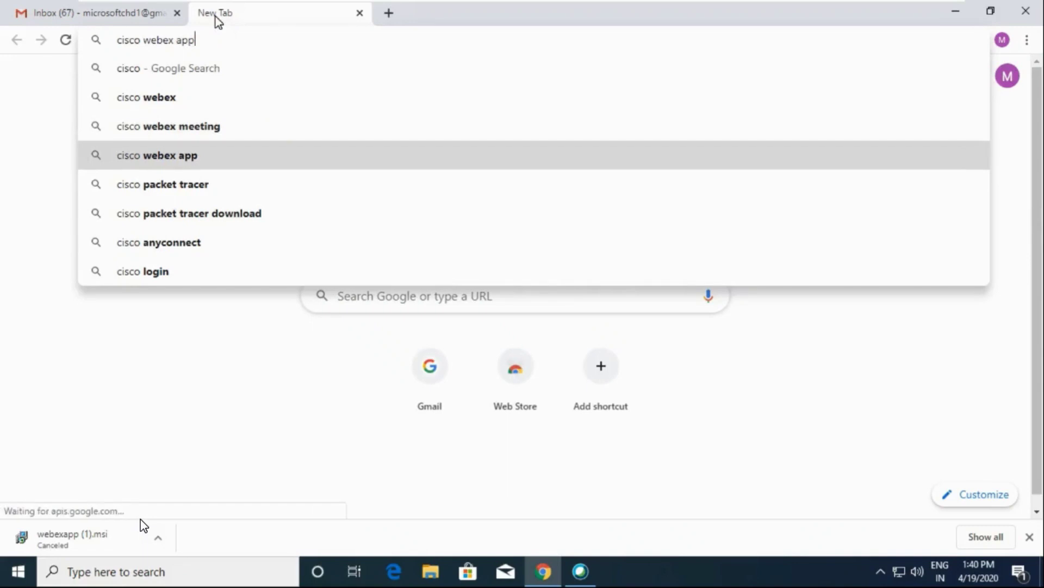
key("BackSpace")
key("BackSpace")
key("BackSpace")
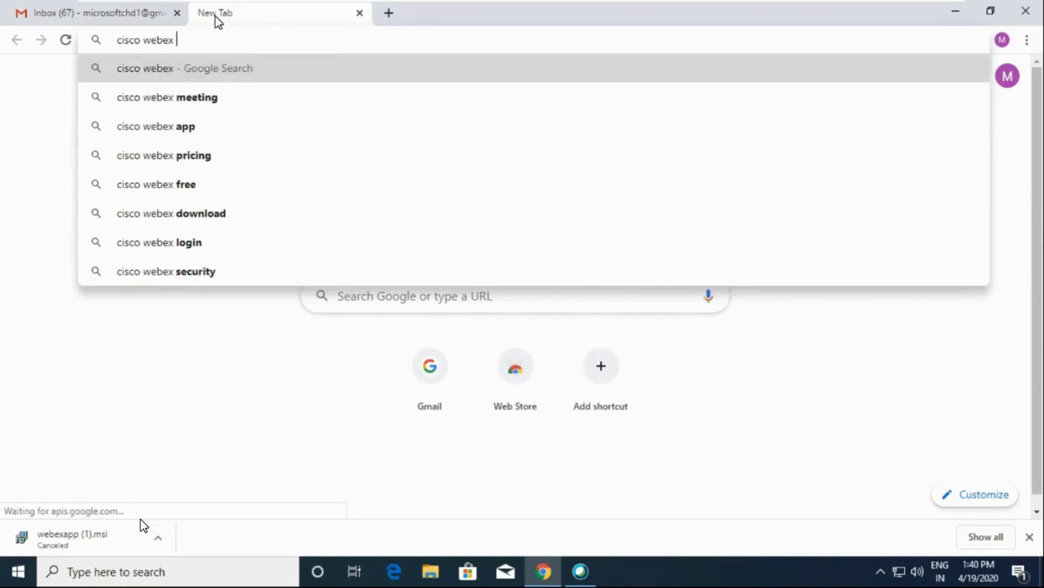
type("signup")
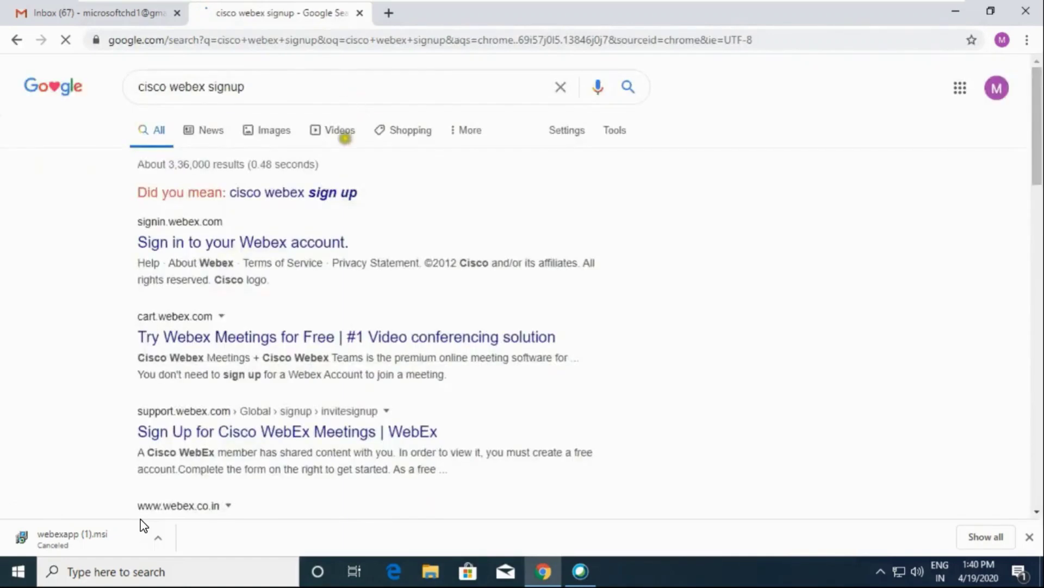
left_click(319, 195)
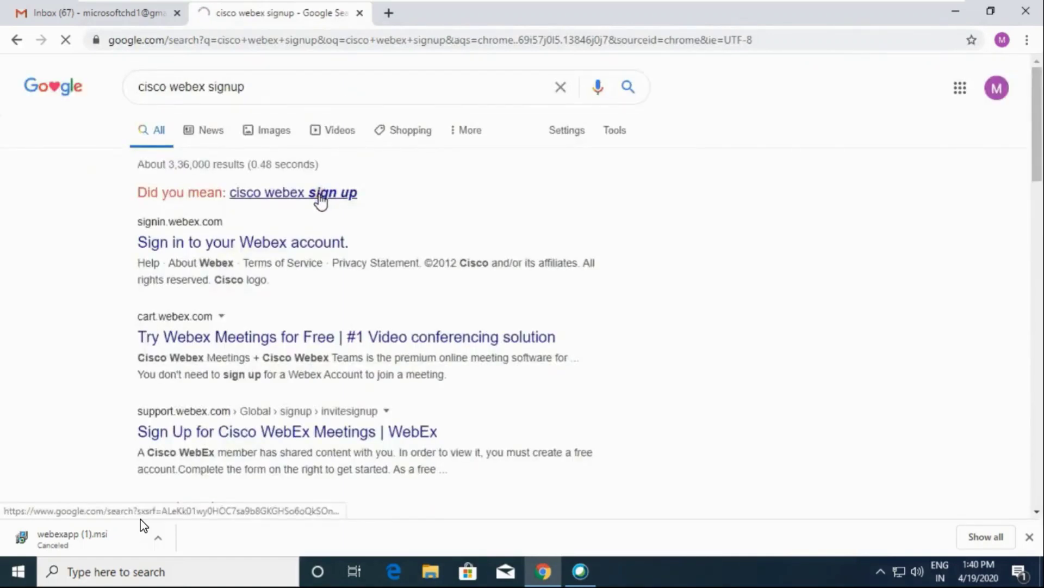
- Open the 'Sign in to your Webex account' result and load the Webex sign-in page
left_click(236, 215)
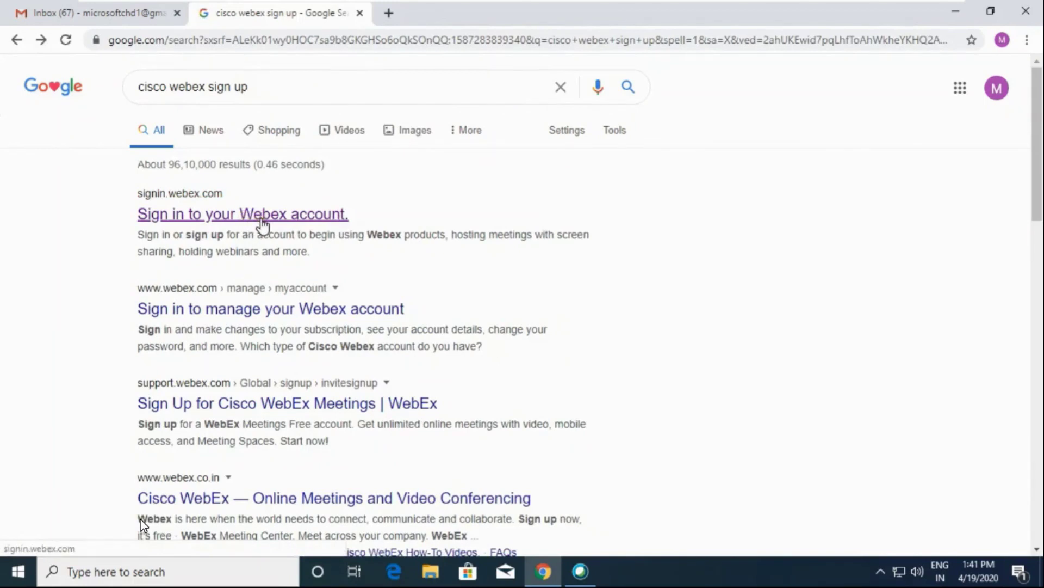
left_click(262, 223)
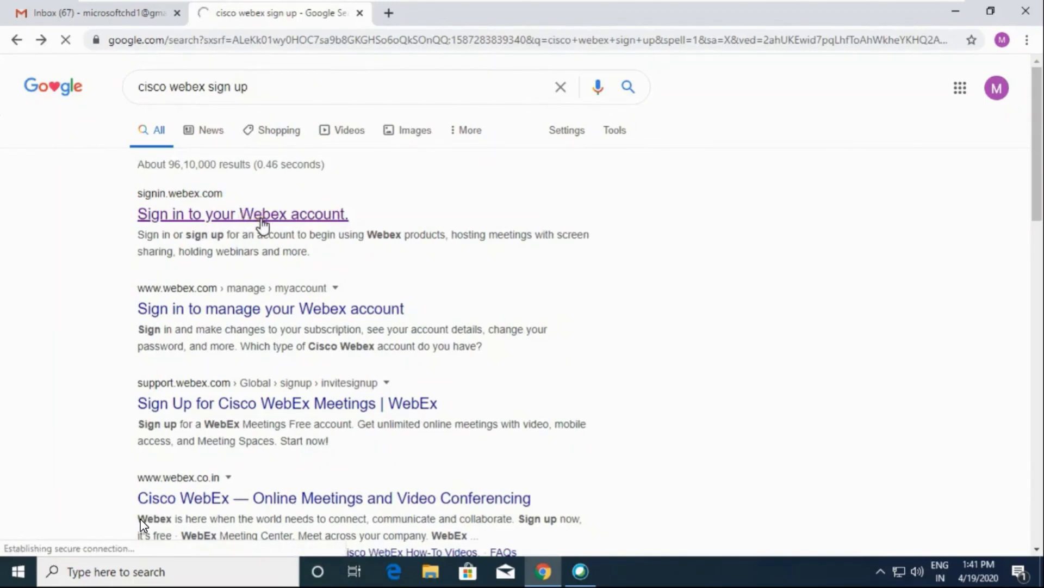
mouse_move(684, 388)
left_mouse_down()
mouse_move(643, 377)
mouse_move(586, 397)
mouse_move(684, 383)
left_mouse_up()
- Start Webex sign-up using the saved e-mail address
left_click(637, 388)
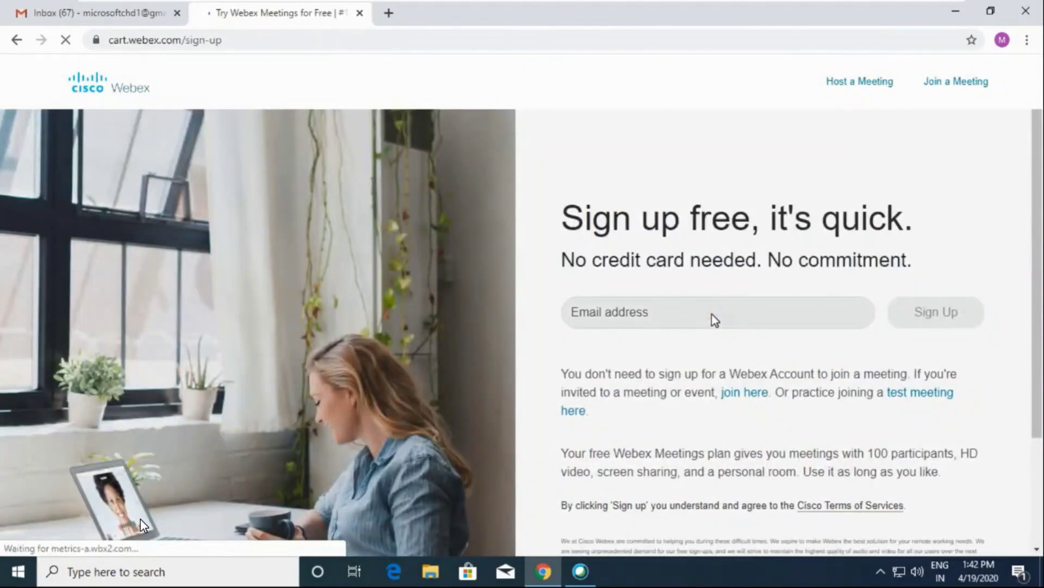
left_click(702, 308)
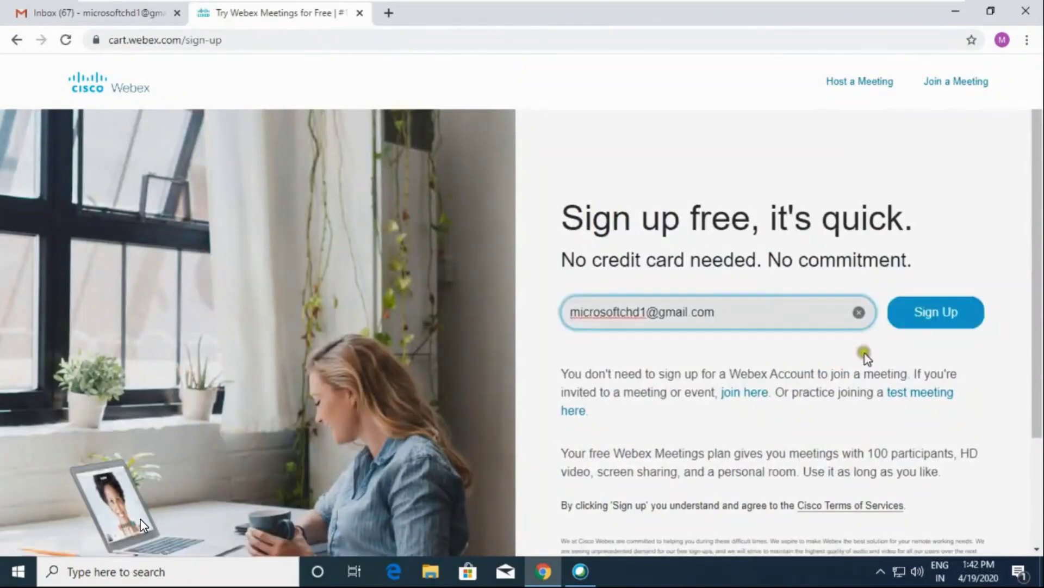
left_click(936, 325)
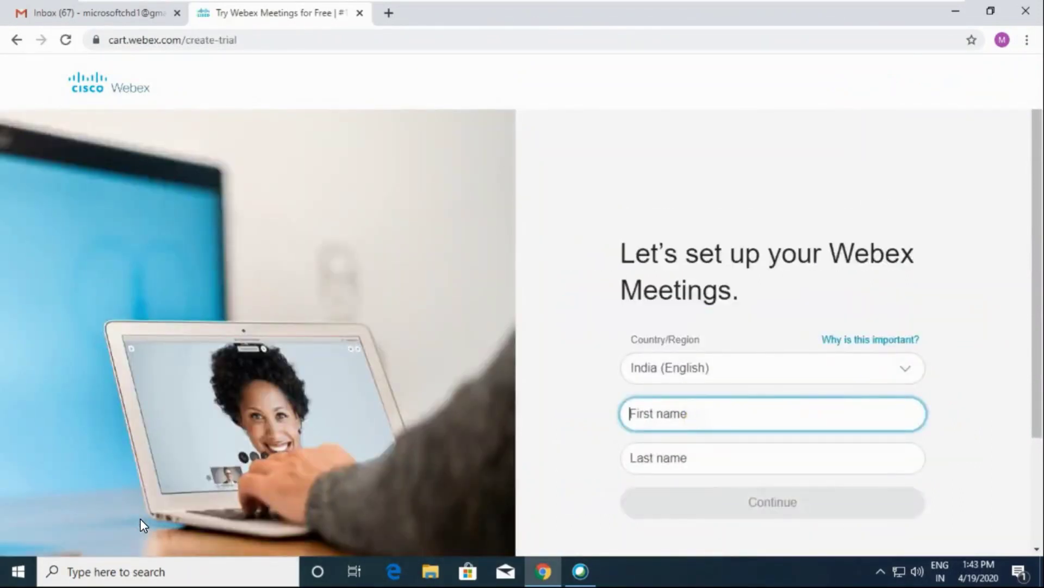
- Enter the user's first and last name and finish creating the free account
type("microsoft")
left_click(726, 455)
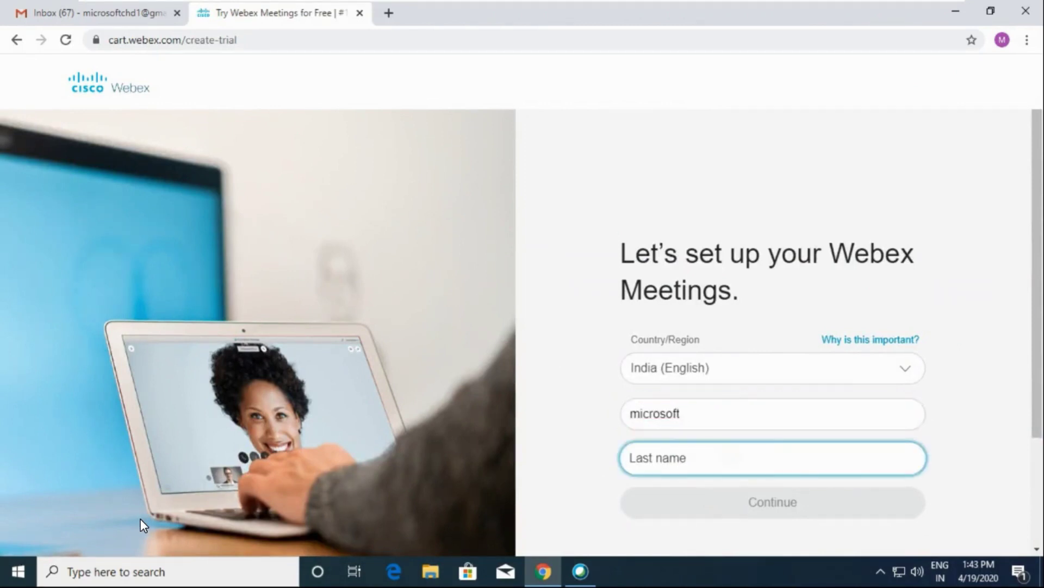
type("chd1")
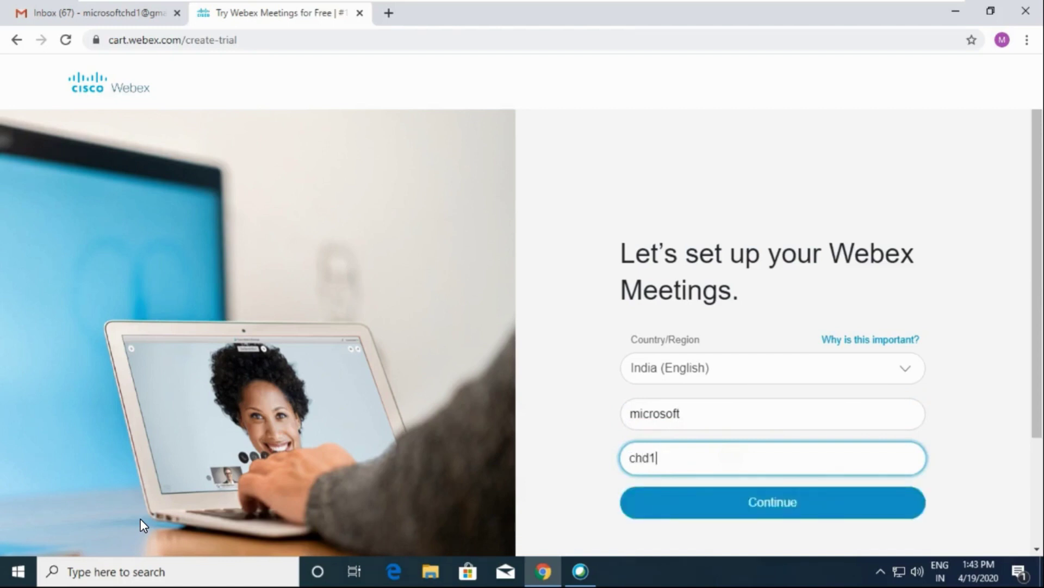
left_click(769, 501)
mouse_move(800, 270)
left_mouse_down()
mouse_move(692, 261)
mouse_move(567, 415)
mouse_move(902, 343)
mouse_move(785, 276)
left_mouse_up()
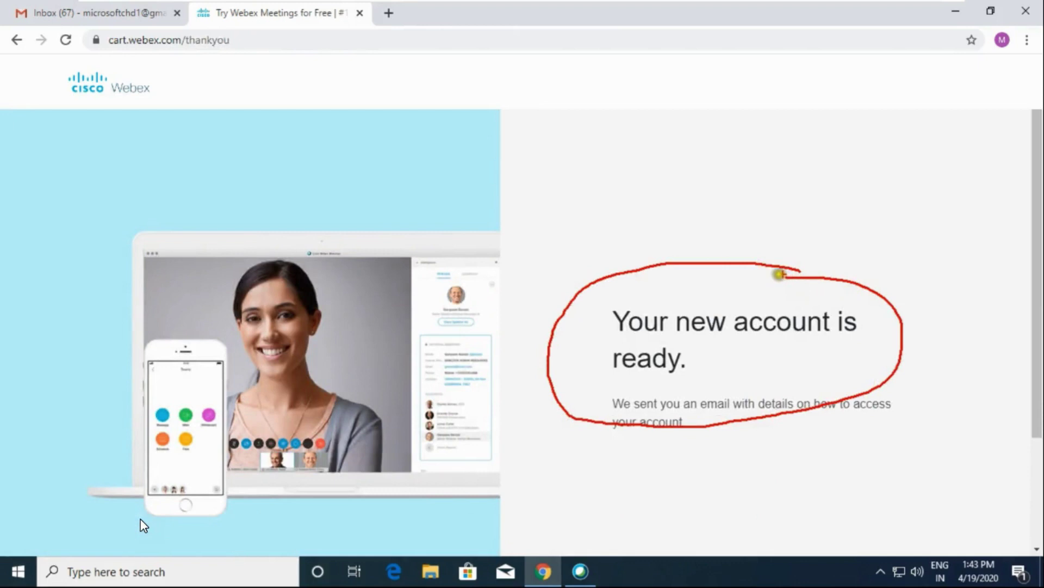
- Refresh the Gmail inbox and open the Cisco Webex account information email, scrolling to Get started
left_click(131, 10)
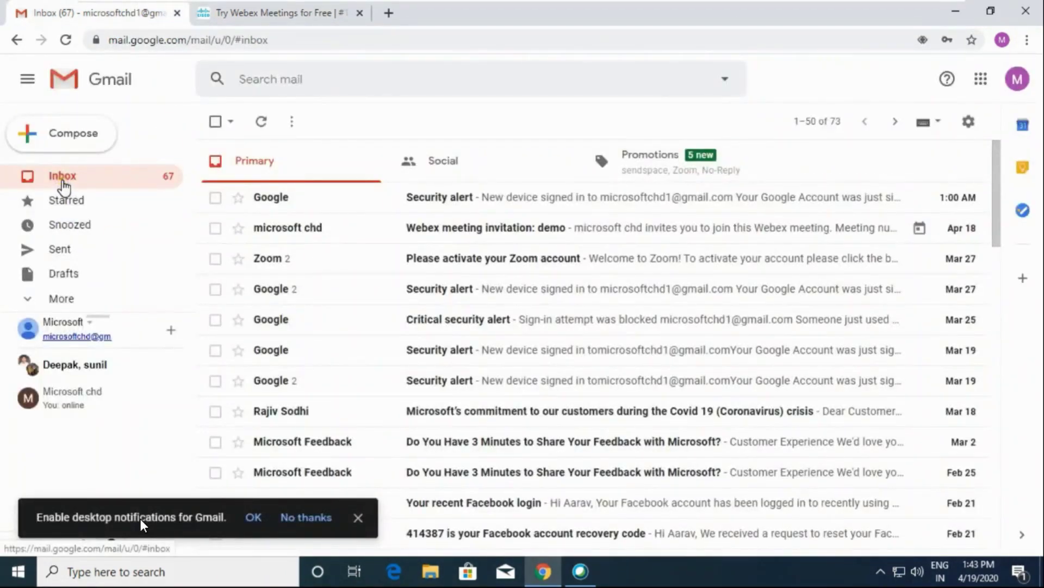
left_click(63, 185)
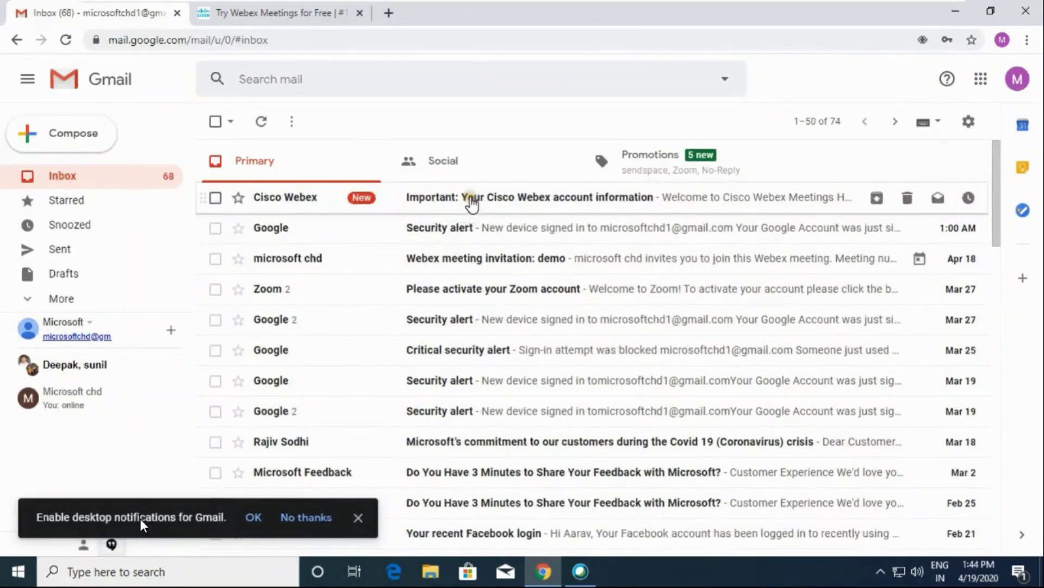
left_click(471, 204)
scroll(701, 386, "down", 2)
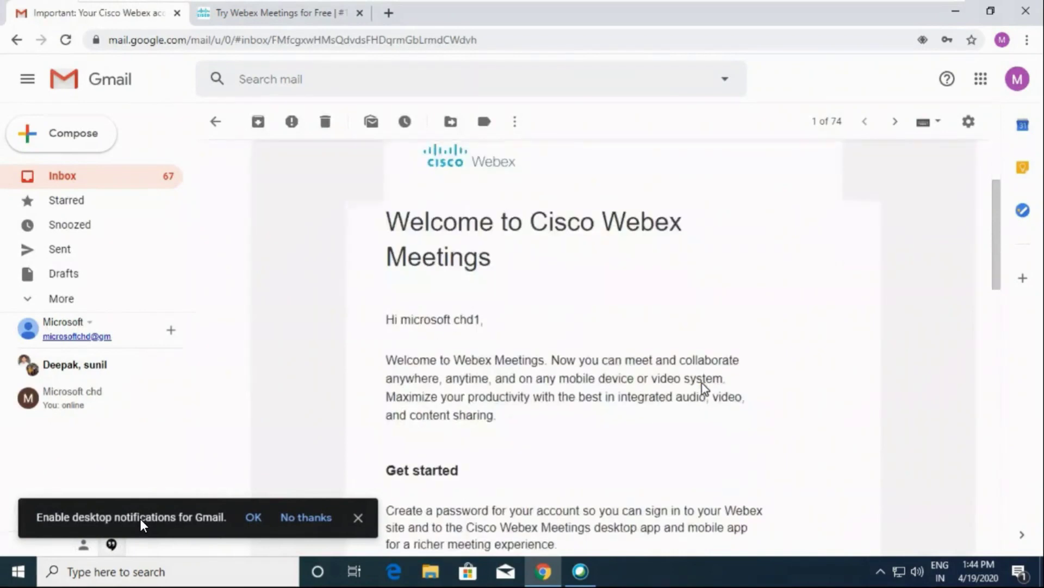
scroll(703, 386, "down", 5)
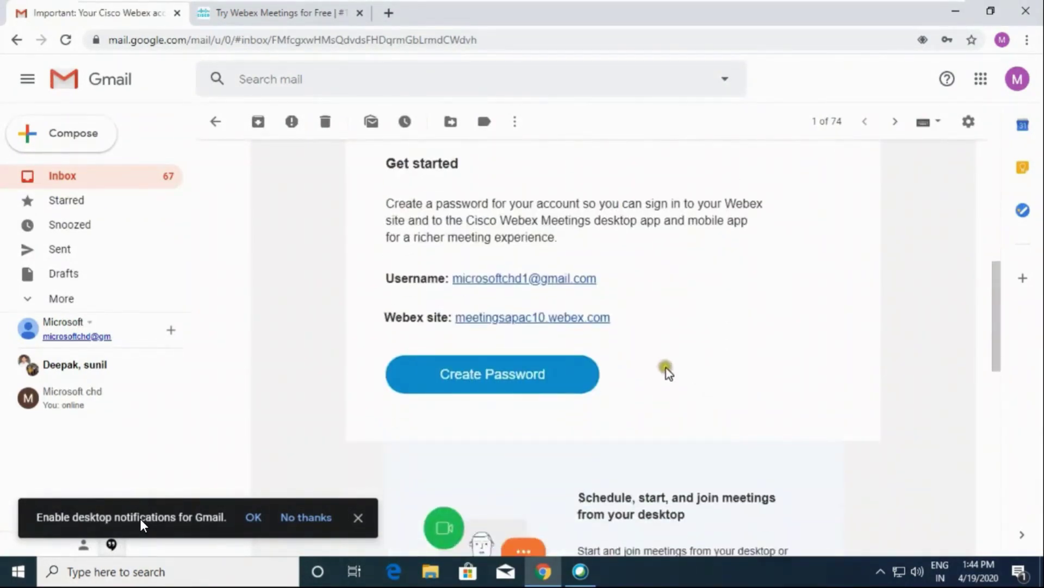
- Create the Webex account password and let Chrome save it
left_click(492, 375)
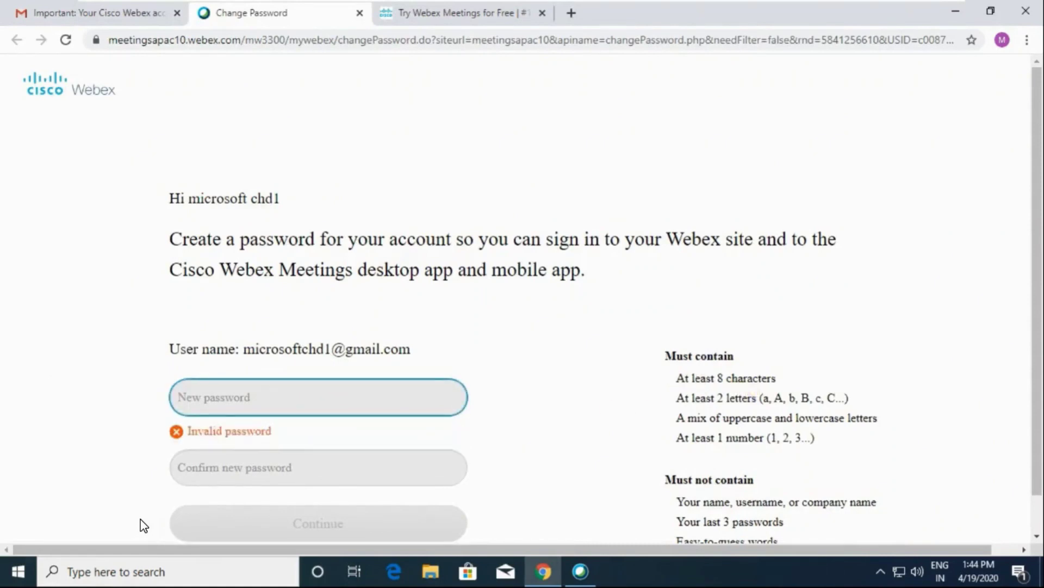
mouse_move(767, 345)
left_mouse_down()
mouse_move(707, 355)
mouse_move(651, 427)
mouse_move(778, 472)
mouse_move(906, 413)
mouse_move(740, 345)
left_mouse_up()
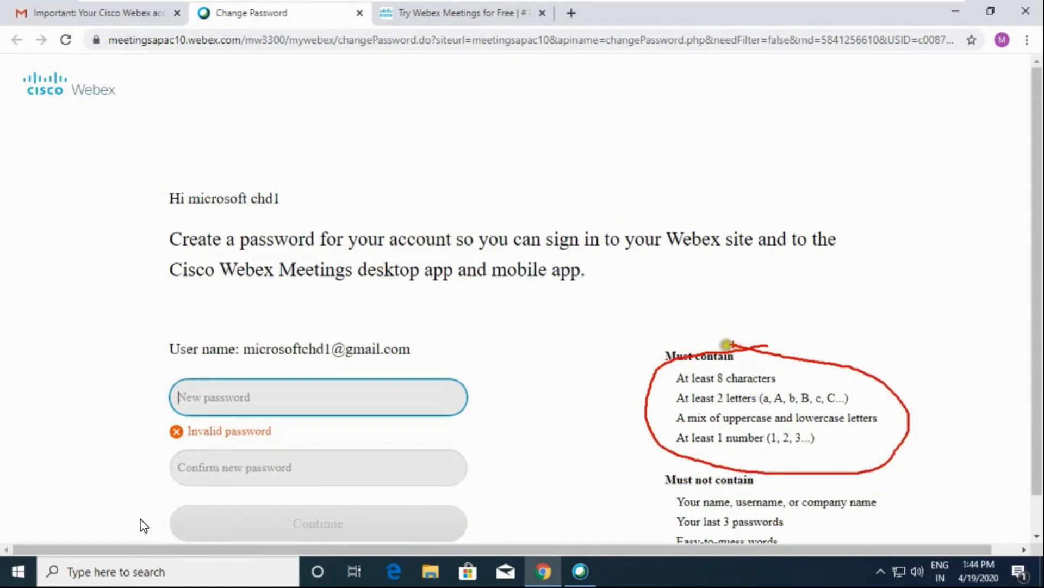
key("F5")
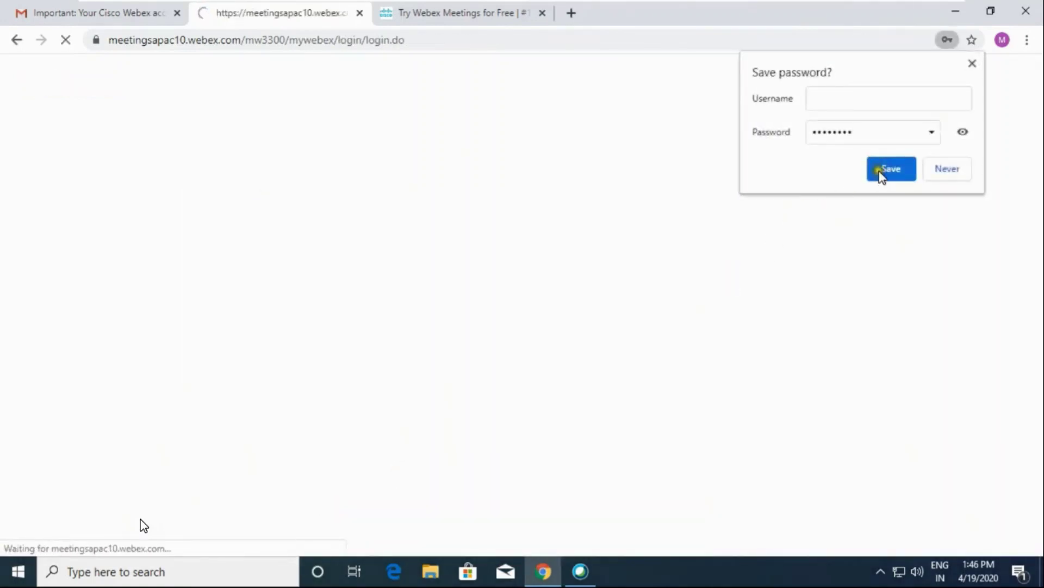
left_click(886, 170)
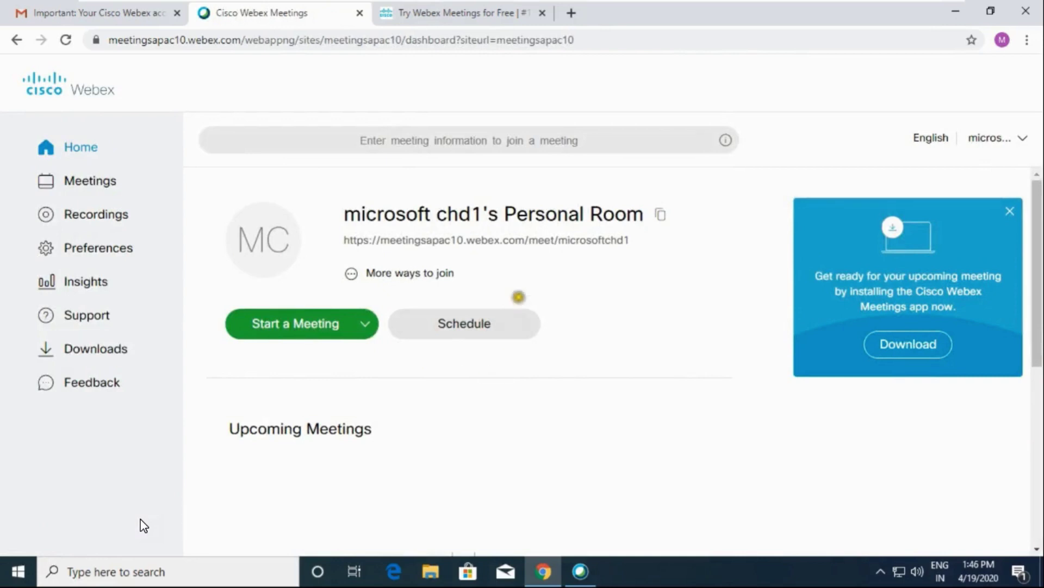
- Open the Schedule a Meeting form from the Webex home page
mouse_move(517, 296)
left_mouse_down()
mouse_move(429, 294)
mouse_move(390, 352)
mouse_move(522, 373)
mouse_move(518, 296)
left_mouse_up()
left_click(481, 325)
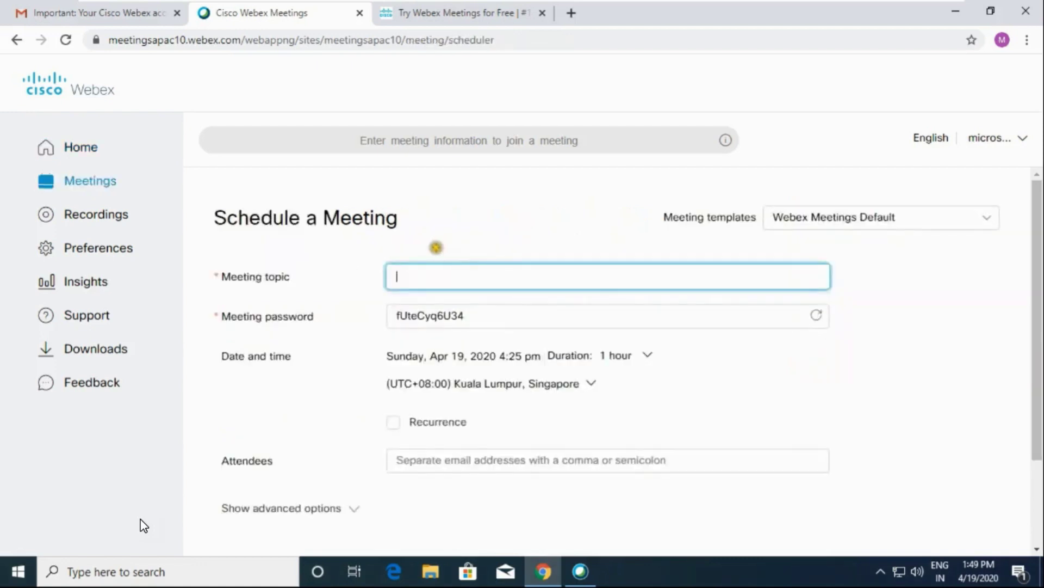
mouse_move(435, 247)
left_mouse_down()
mouse_move(357, 275)
mouse_move(429, 301)
mouse_move(651, 301)
mouse_move(922, 276)
mouse_move(574, 227)
mouse_move(425, 244)
left_mouse_up()
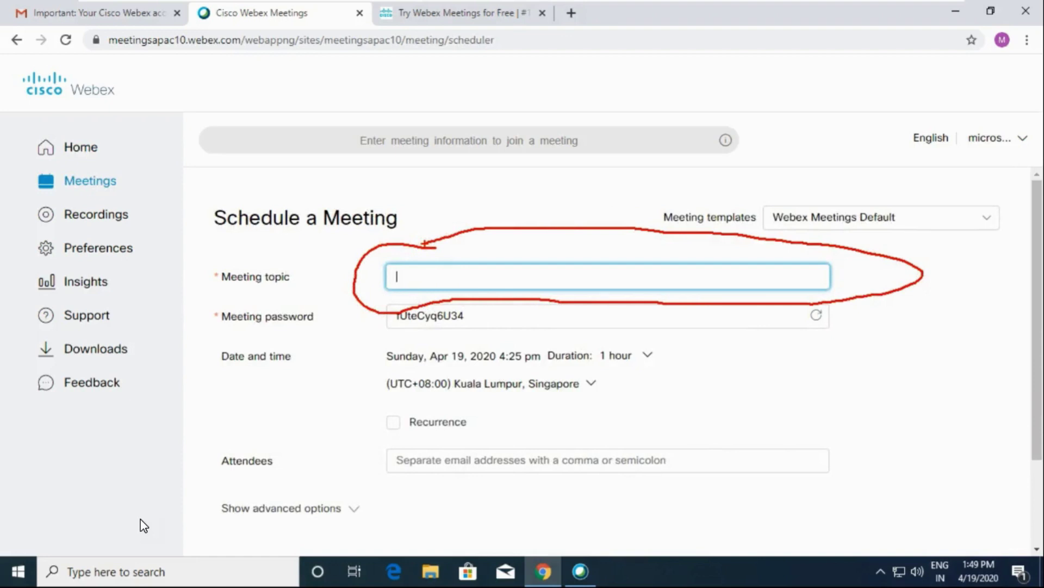
key("Escape")
- Select the generated meeting password, then enter English in the meeting topic field
left_click(436, 332)
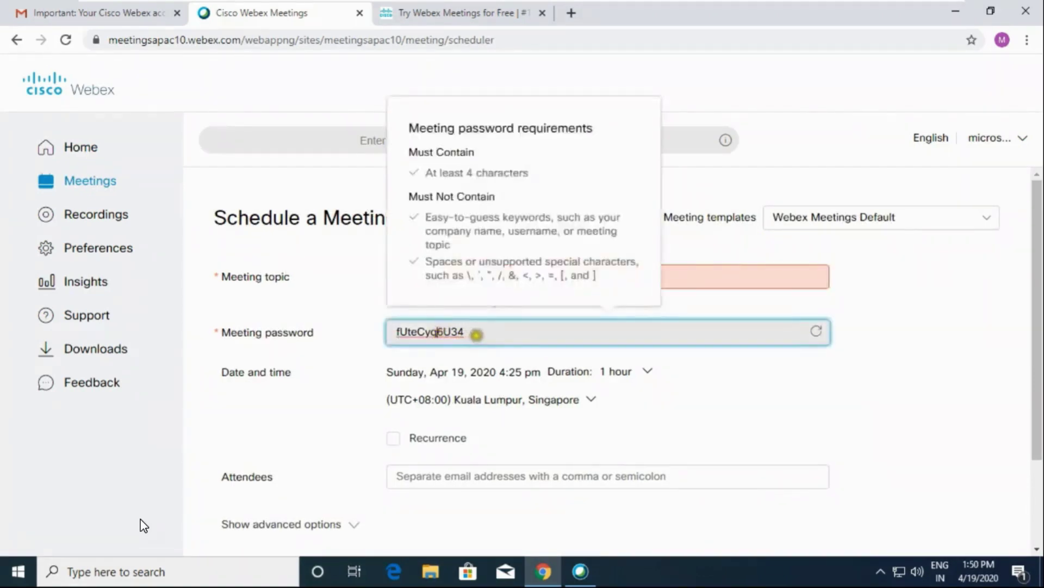
left_click_drag(478, 332, 396, 330)
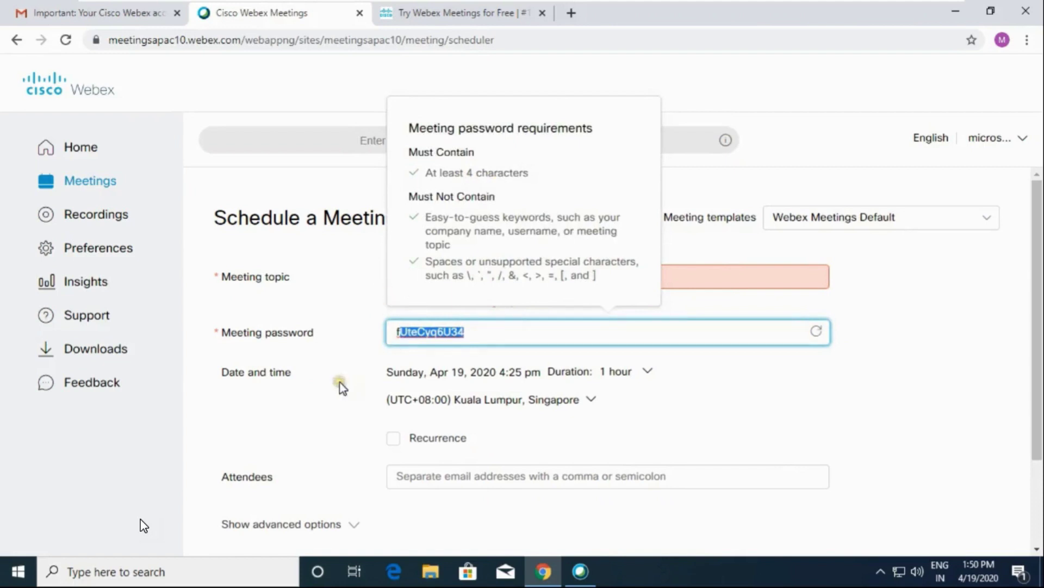
left_click(414, 388)
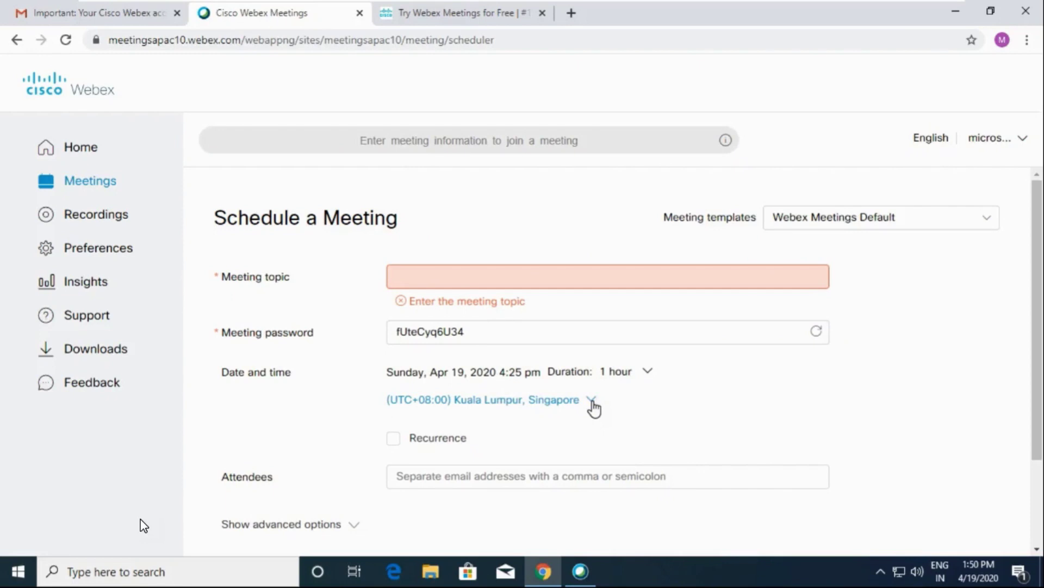
mouse_move(612, 389)
left_mouse_down()
mouse_move(431, 388)
mouse_move(372, 400)
mouse_move(424, 414)
mouse_move(593, 417)
mouse_move(627, 396)
left_mouse_up()
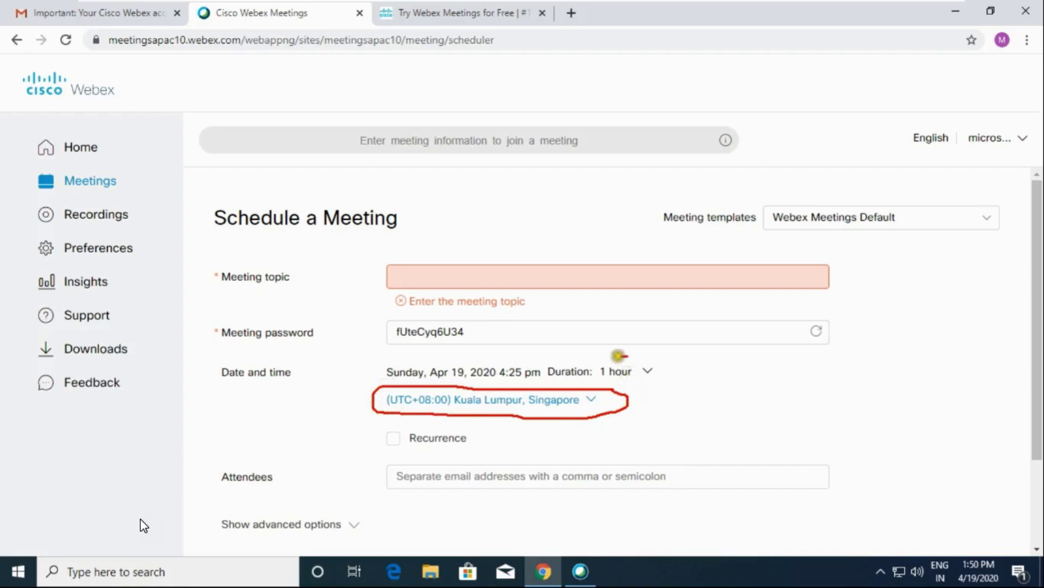
mouse_move(619, 356)
left_mouse_down()
mouse_move(384, 354)
mouse_move(378, 373)
mouse_move(432, 388)
mouse_move(661, 385)
mouse_move(661, 356)
mouse_move(619, 348)
left_mouse_up()
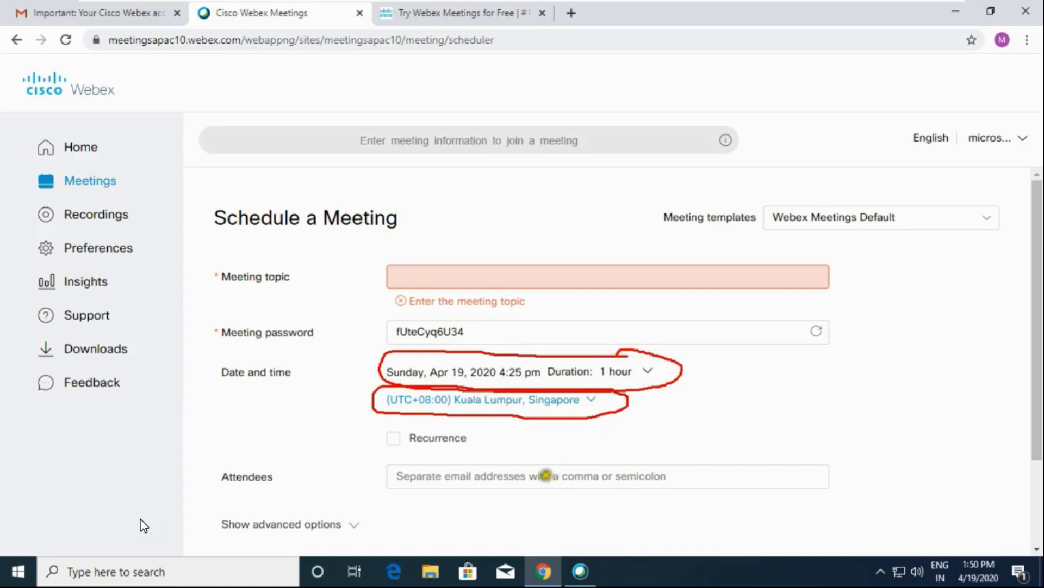
mouse_move(570, 447)
left_mouse_down()
mouse_move(369, 467)
mouse_move(387, 501)
mouse_move(606, 506)
mouse_move(765, 501)
mouse_move(858, 474)
mouse_move(513, 447)
left_mouse_up()
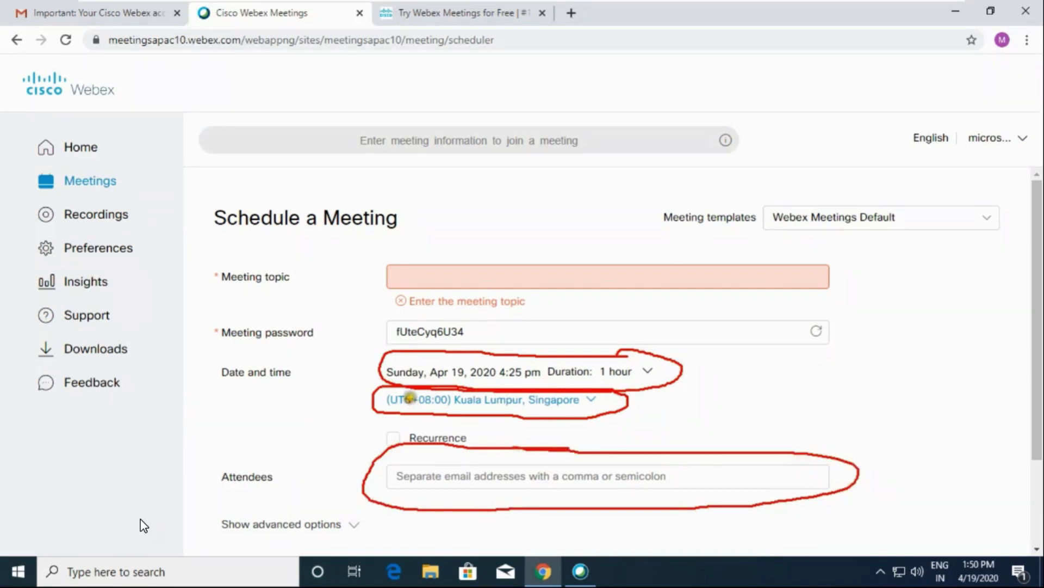
key("Escape")
left_click(423, 274)
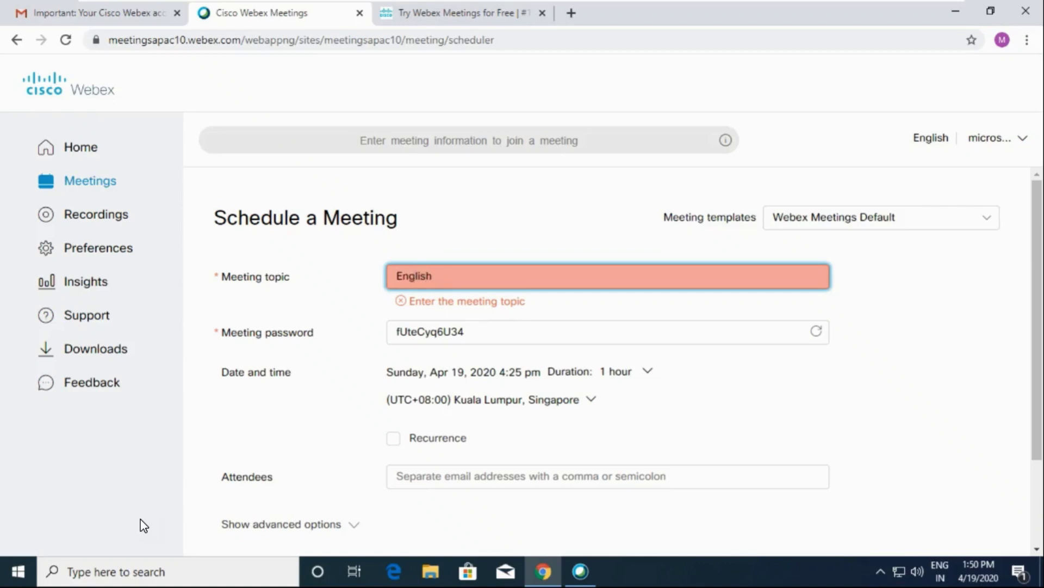
- Complete the topic as English Class and retype the meeting password
type("ss")
left_click(442, 344)
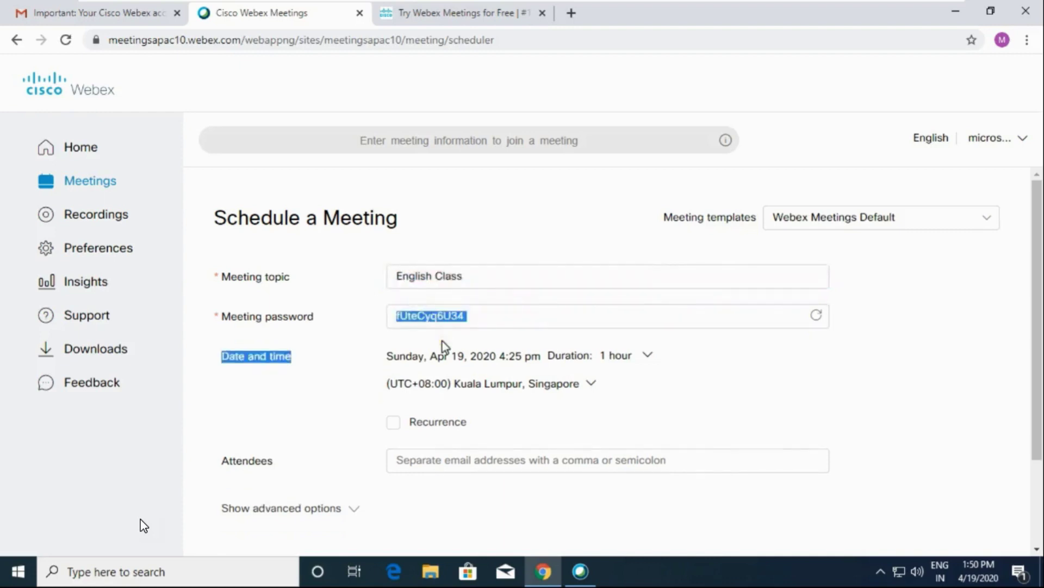
left_click(494, 315)
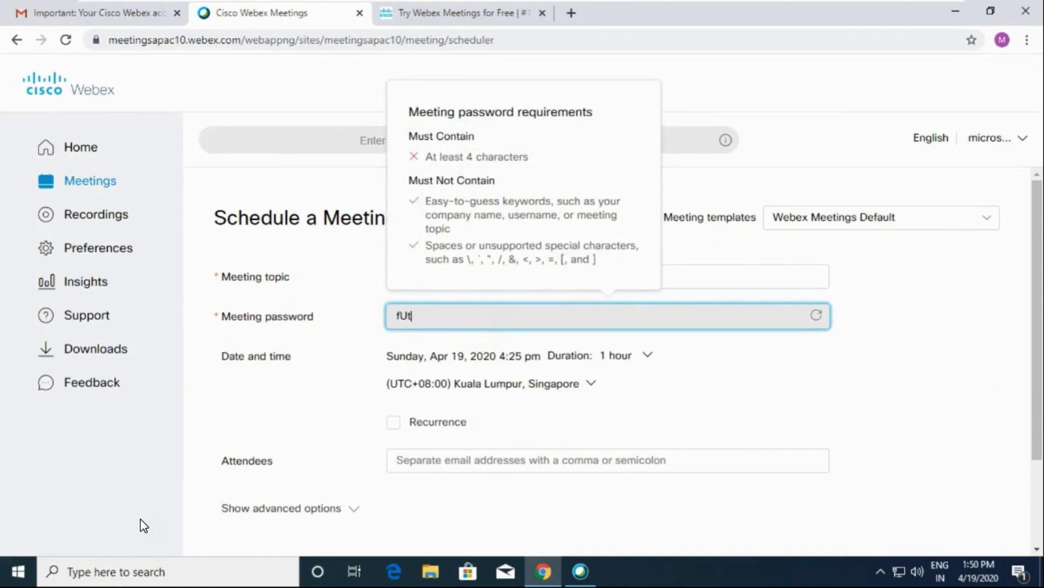
type("34")
- Set the time zone to (UTC+05:30) Chennai, Kolkata, Mumbai, New Delhi
left_click(588, 387)
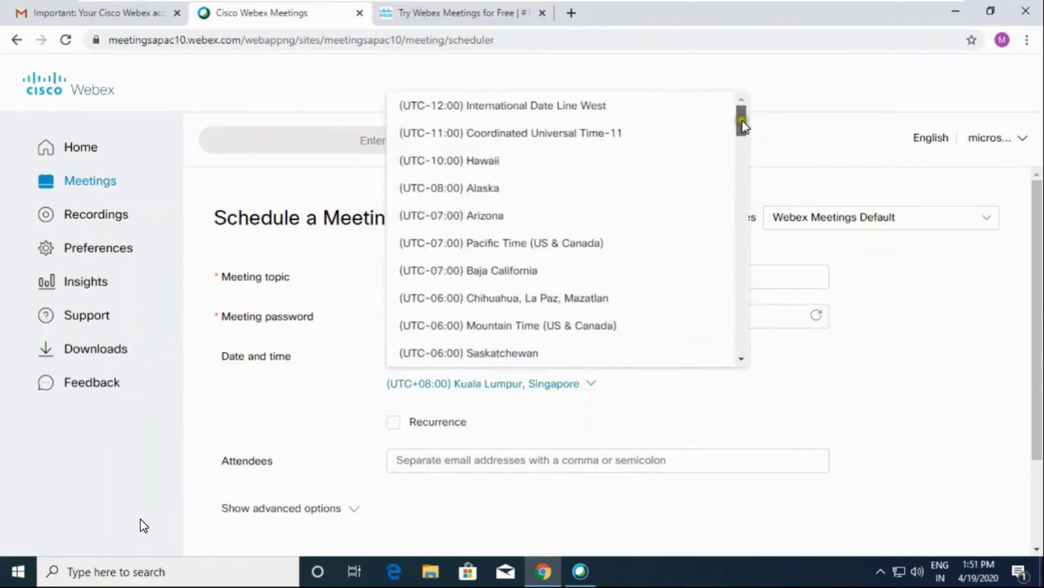
left_click_drag(743, 124, 744, 287)
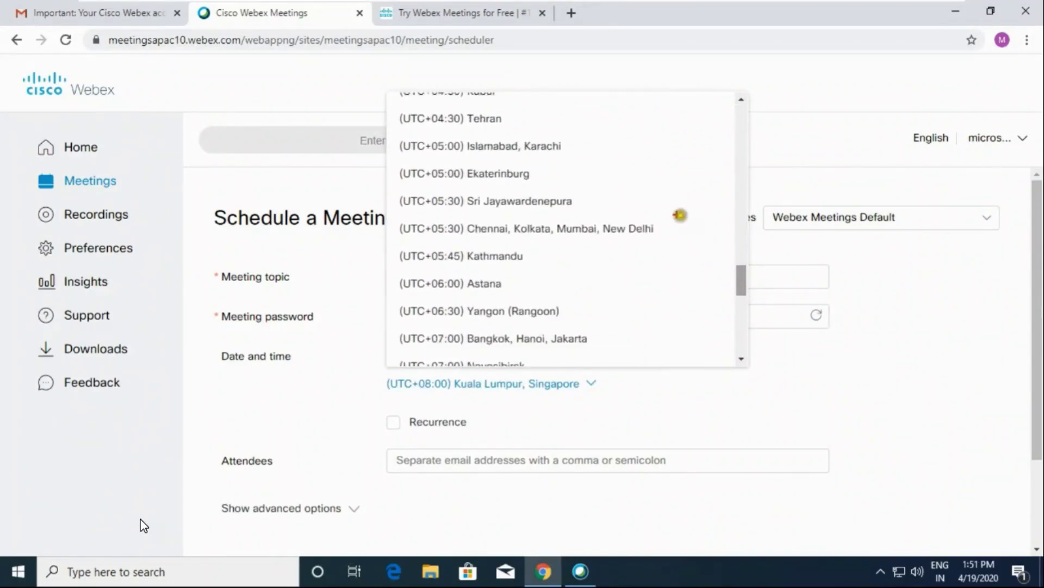
mouse_move(650, 213)
left_mouse_down()
mouse_move(424, 219)
mouse_move(387, 236)
mouse_move(525, 250)
mouse_move(687, 247)
mouse_move(660, 217)
left_mouse_up()
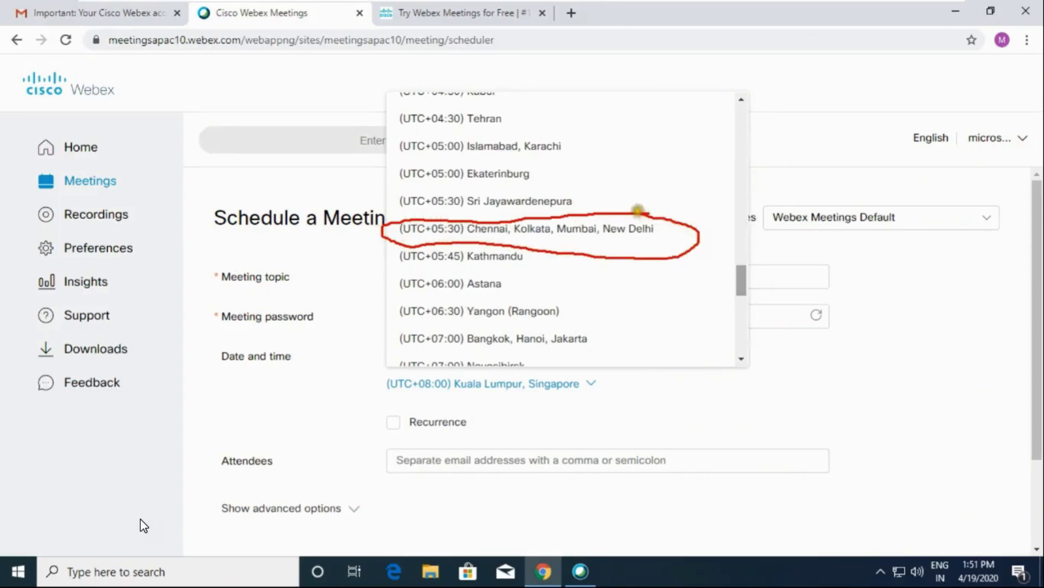
left_click(634, 228)
- Set the meeting day to Monday, April 20, 2020
left_click(656, 352)
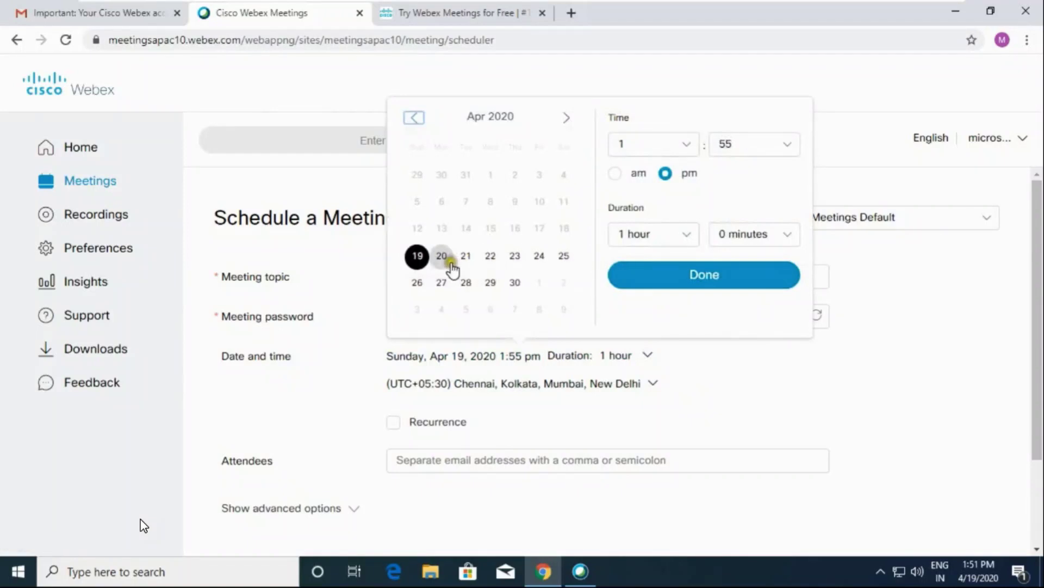
left_click(444, 265)
left_click(445, 265)
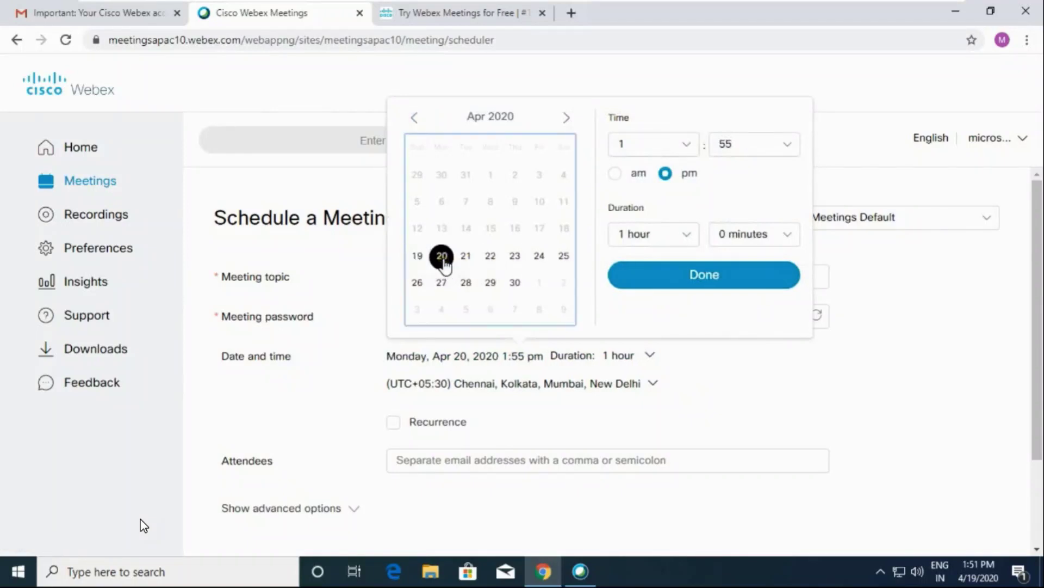
- Set the start time to 10:00 am with a 2-hour duration
left_click(661, 144)
left_click(640, 312)
left_click(788, 145)
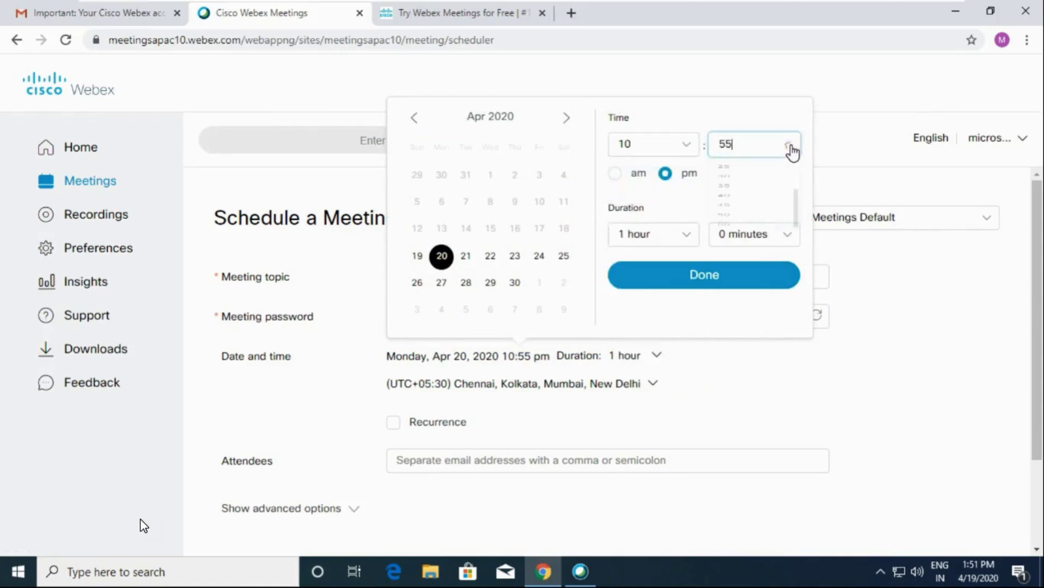
left_click(755, 146)
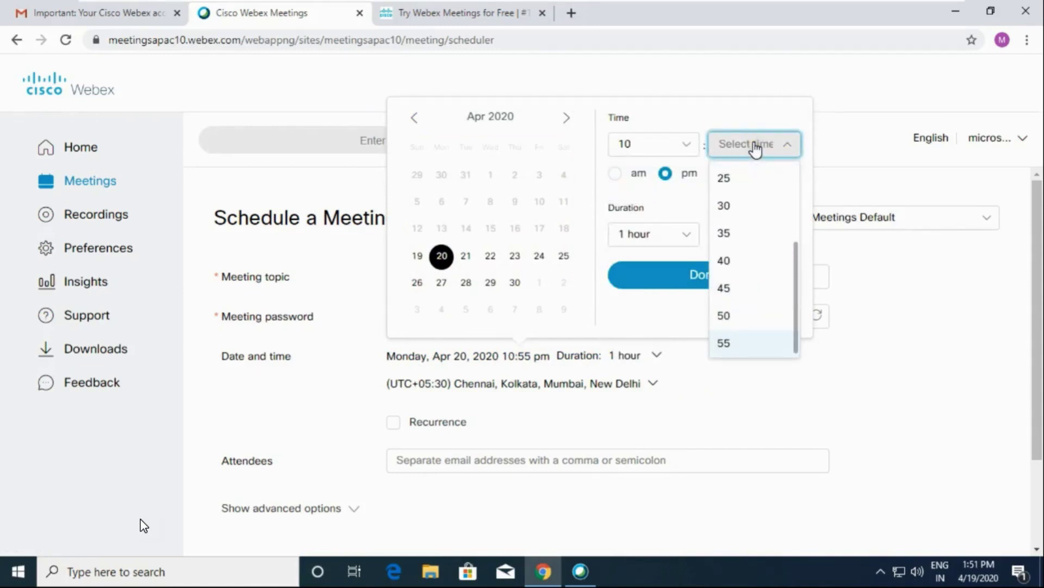
type("00")
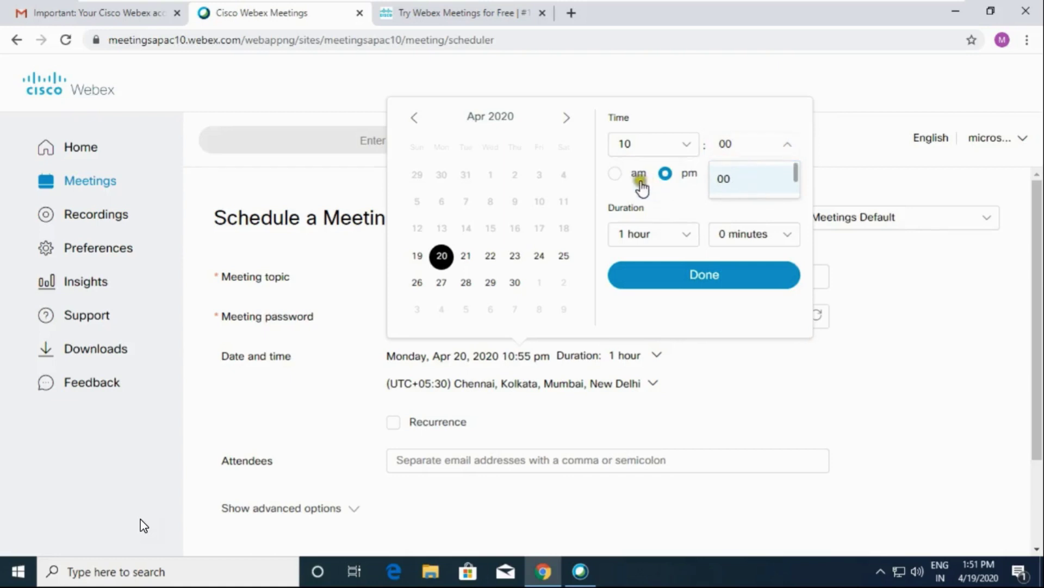
left_click(614, 175)
left_click(614, 175)
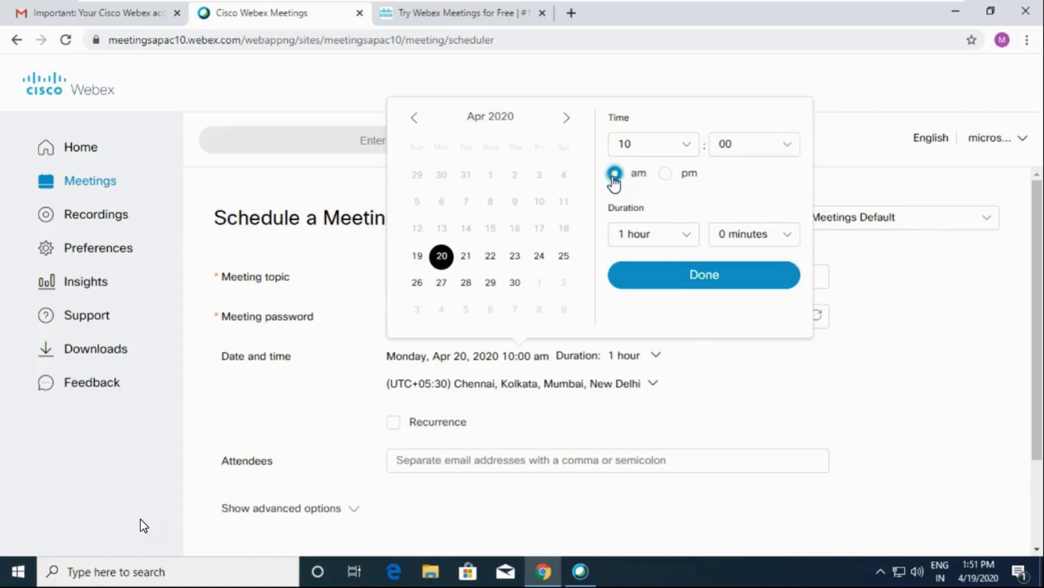
left_click(691, 238)
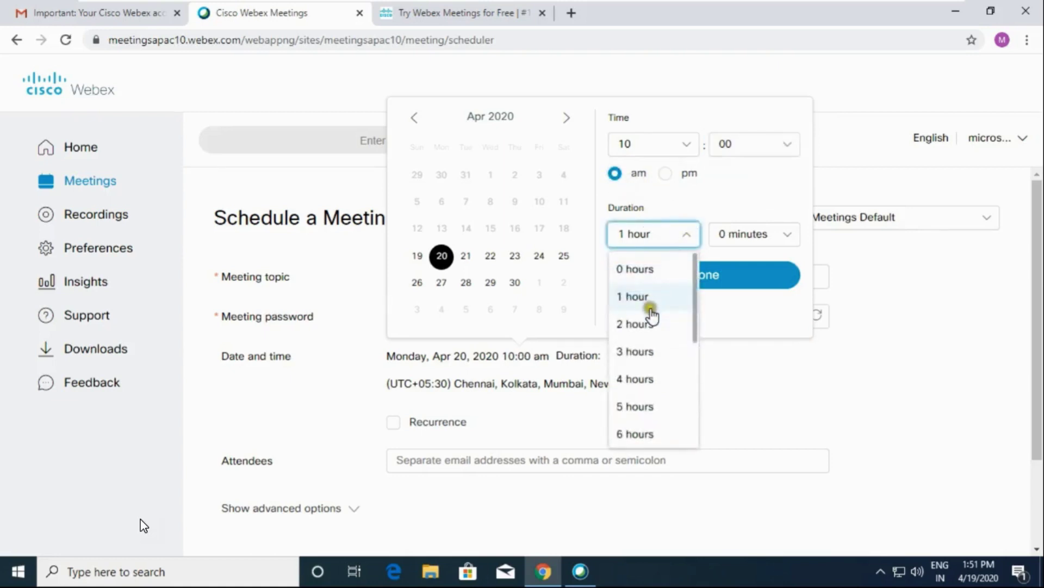
left_click(651, 326)
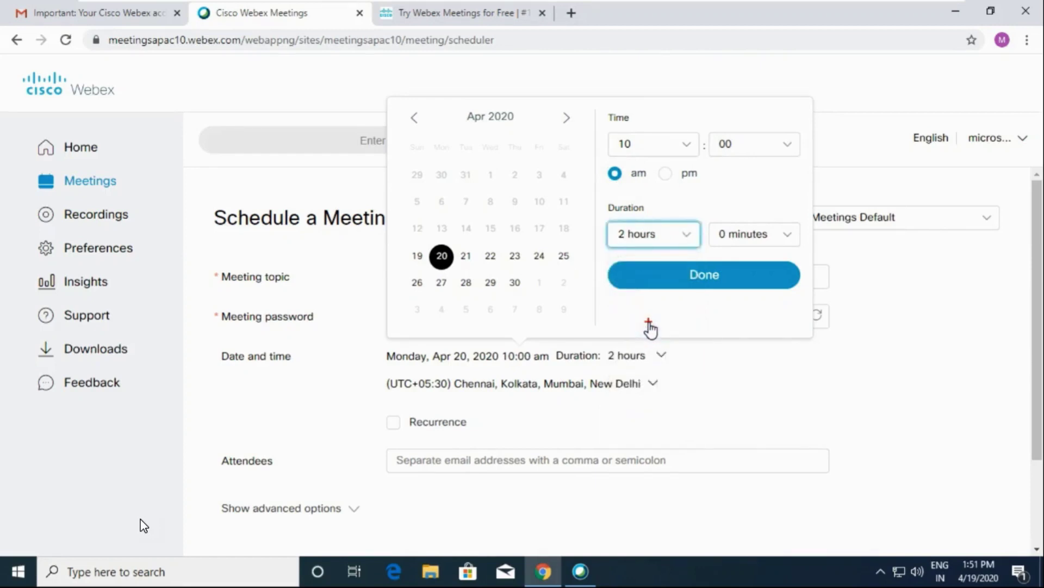
- Annotate the chosen date, hour, am/pm and duration, then clear the marks
mouse_move(475, 243)
left_mouse_down()
mouse_move(424, 238)
mouse_move(389, 265)
mouse_move(472, 295)
mouse_move(600, 267)
mouse_move(465, 255)
left_mouse_up()
mouse_move(651, 123)
left_mouse_down()
mouse_move(566, 154)
mouse_move(670, 156)
mouse_move(692, 133)
mouse_move(644, 121)
left_mouse_up()
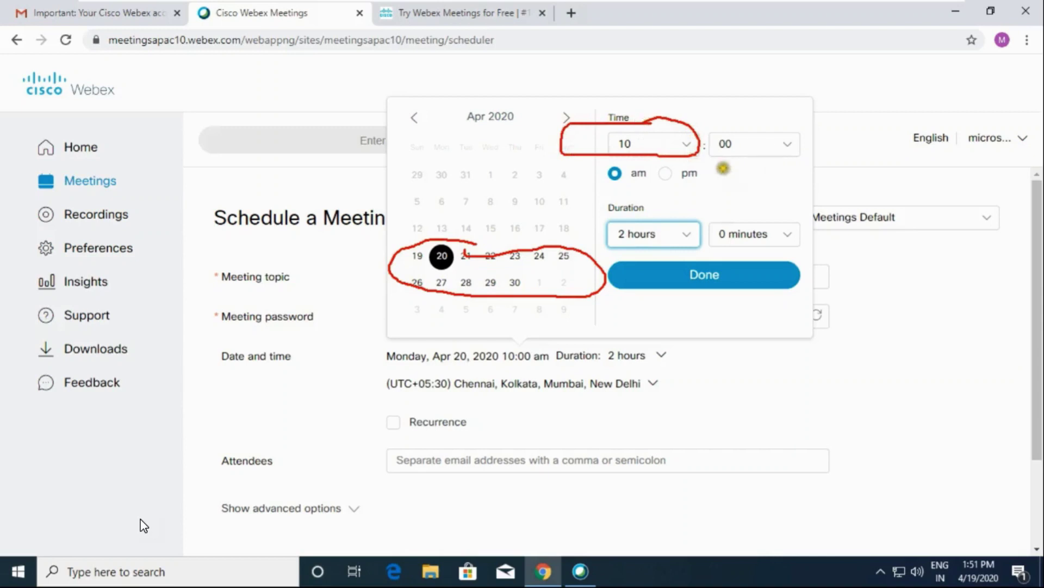
mouse_move(721, 165)
left_mouse_down()
mouse_move(609, 162)
mouse_move(620, 189)
mouse_move(723, 163)
left_mouse_up()
mouse_move(721, 207)
left_mouse_down()
mouse_move(639, 208)
mouse_move(595, 223)
mouse_move(683, 259)
mouse_move(816, 236)
mouse_move(723, 210)
left_mouse_up()
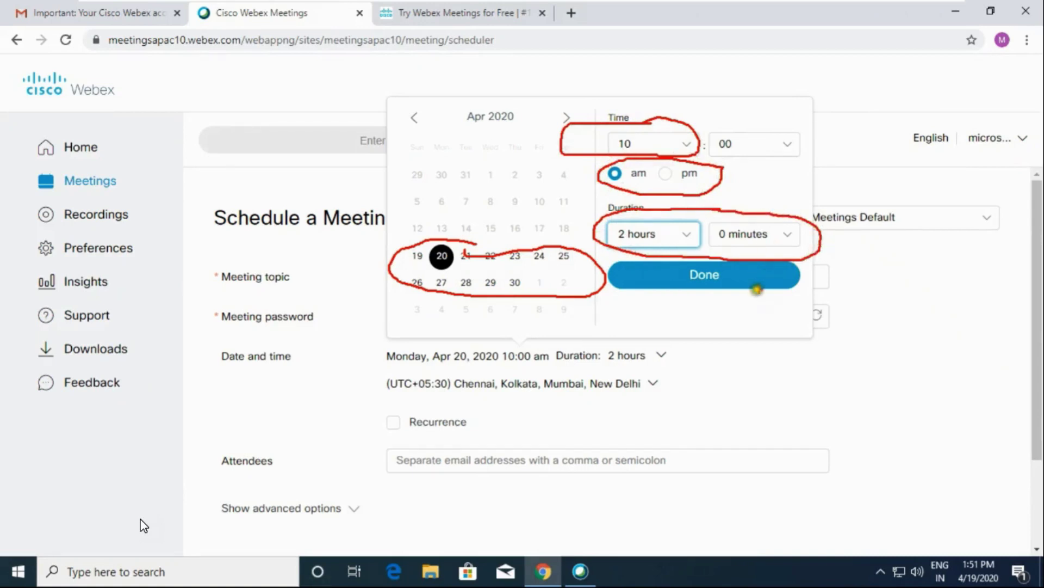
key("Escape")
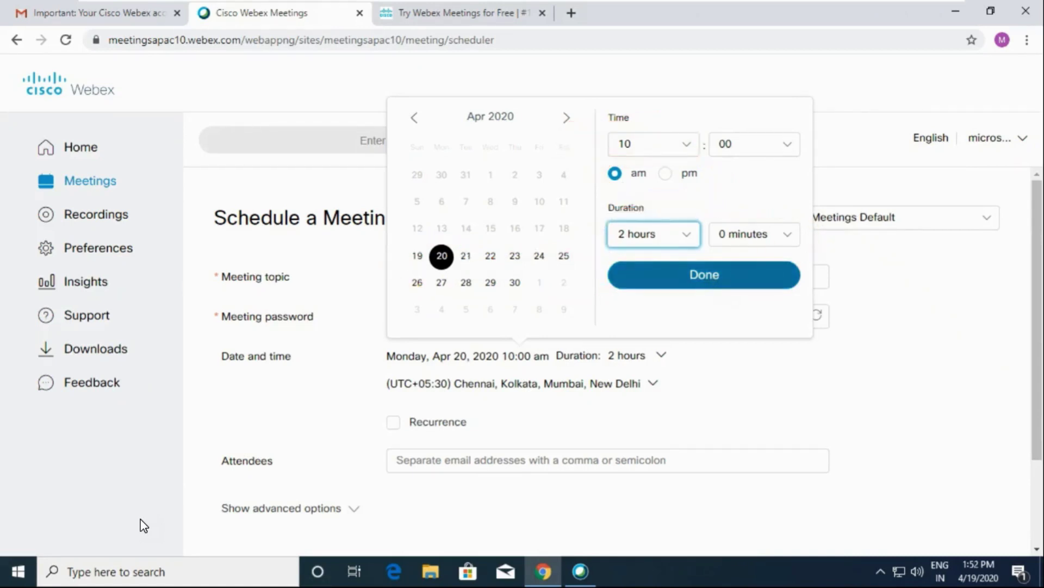
- Confirm the Monday, Apr 20, 10:00 am, 2-hour time slot
left_click(714, 283)
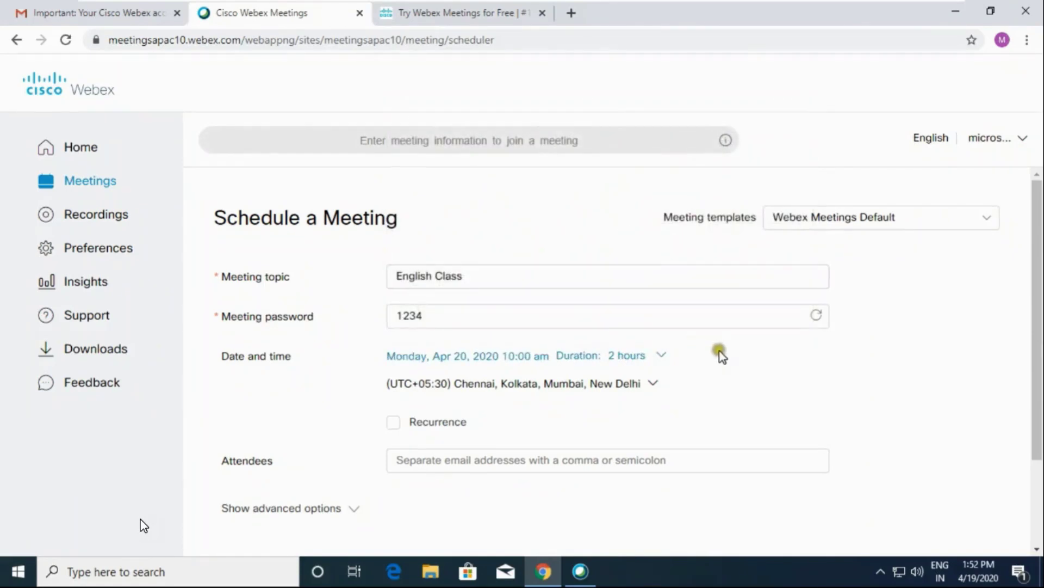
scroll(723, 351, "down", 1)
scroll(724, 351, "down", 2)
- Add two attendee e-mail addresses to the meeting's invite list
left_click(482, 343)
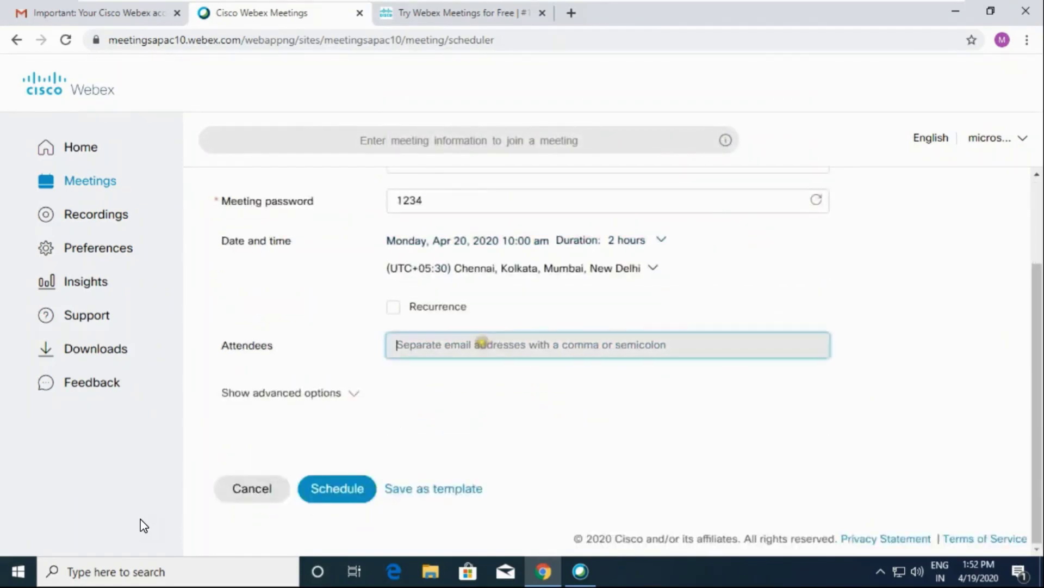
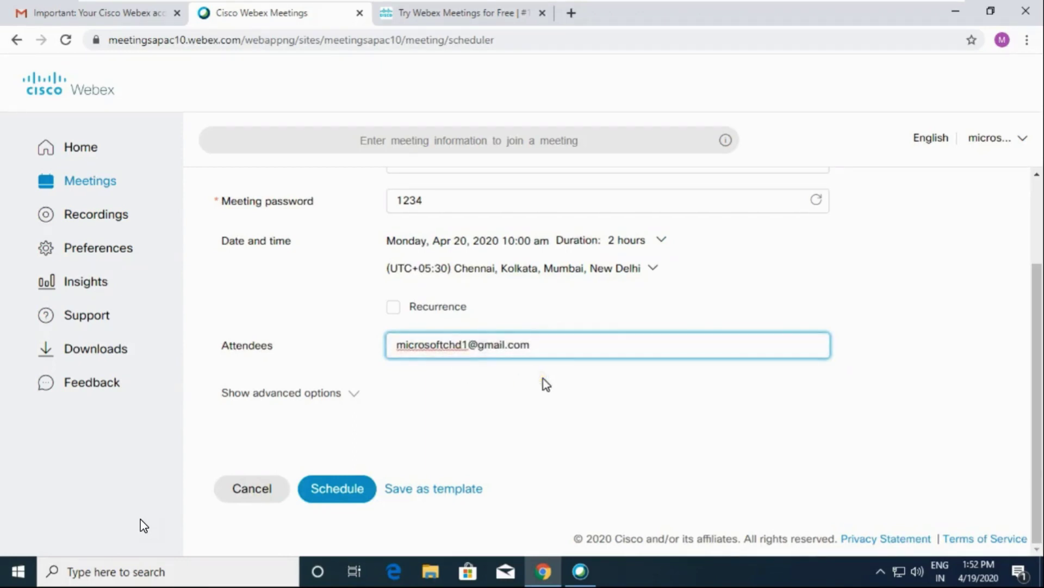
key("Return")
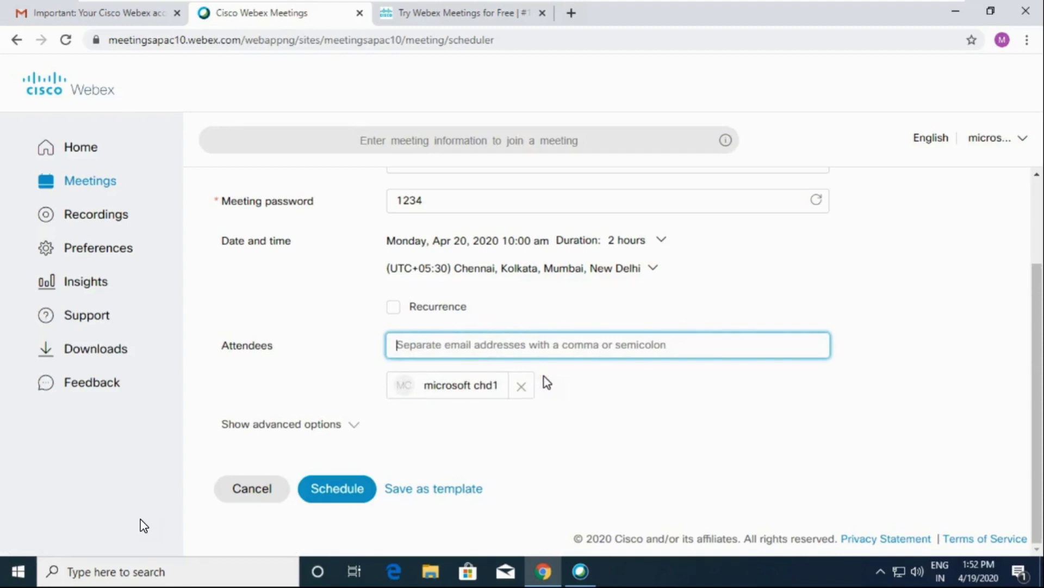
key("ctrl+v")
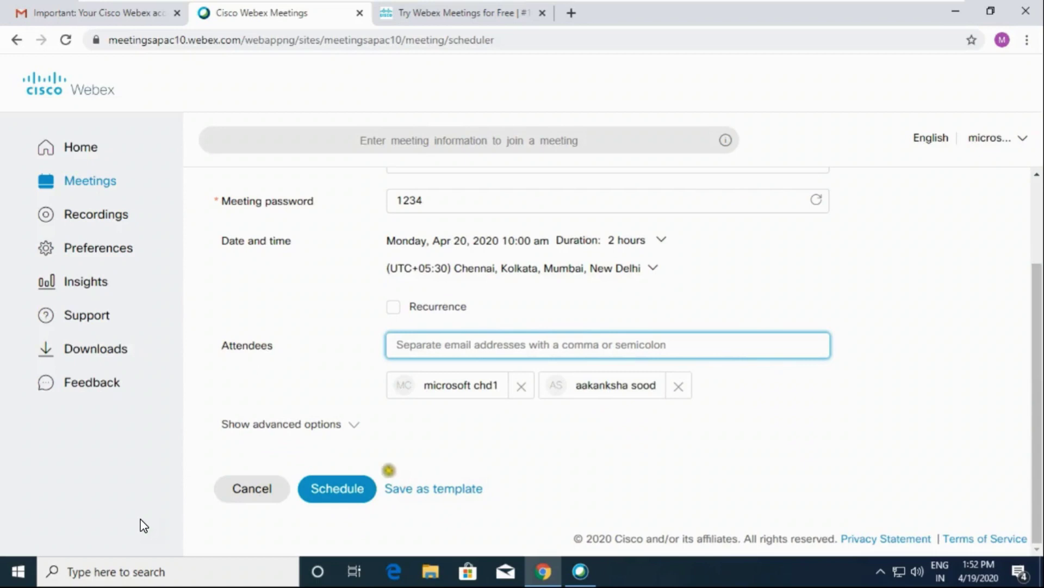
mouse_move(370, 454)
left_mouse_down()
mouse_move(312, 458)
mouse_move(303, 489)
mouse_move(351, 524)
mouse_move(367, 449)
left_mouse_up()
key("Escape")
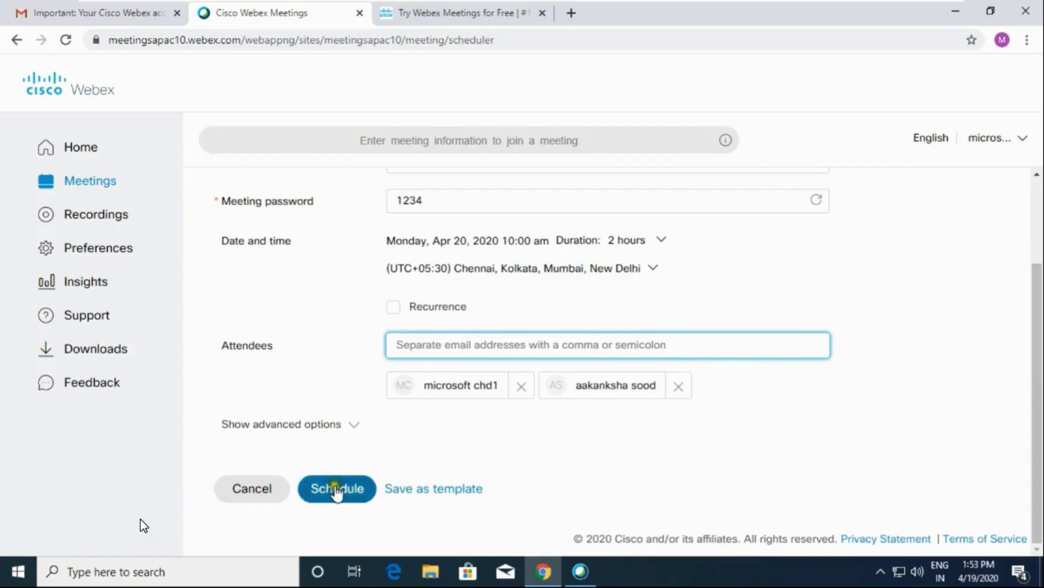
- Schedule the English Class meeting and review its details page, highlighting the two invitees
left_click(337, 489)
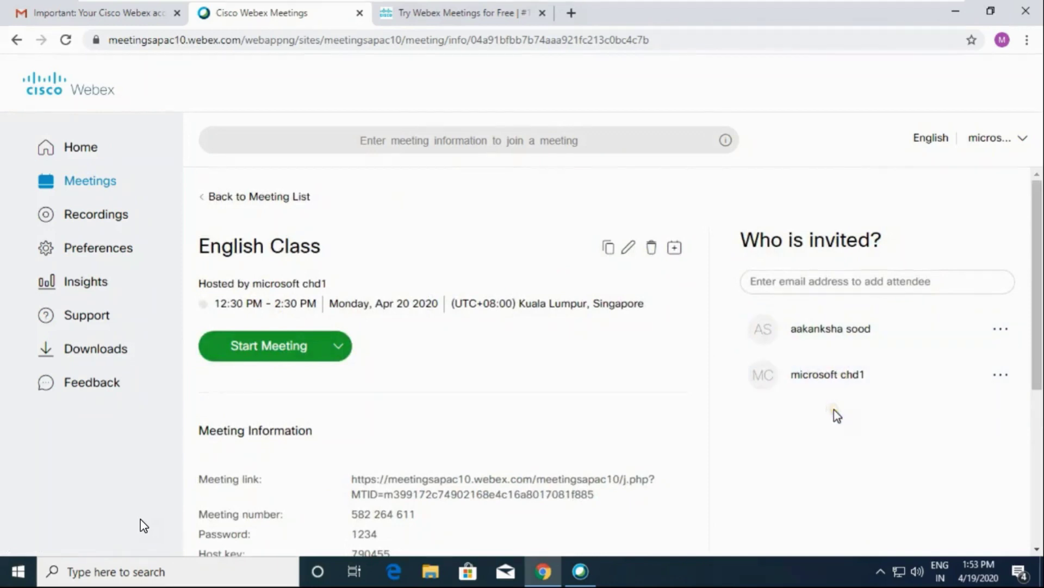
mouse_move(933, 252)
left_mouse_down()
mouse_move(702, 368)
mouse_move(903, 457)
mouse_move(984, 277)
mouse_move(915, 257)
left_mouse_up()
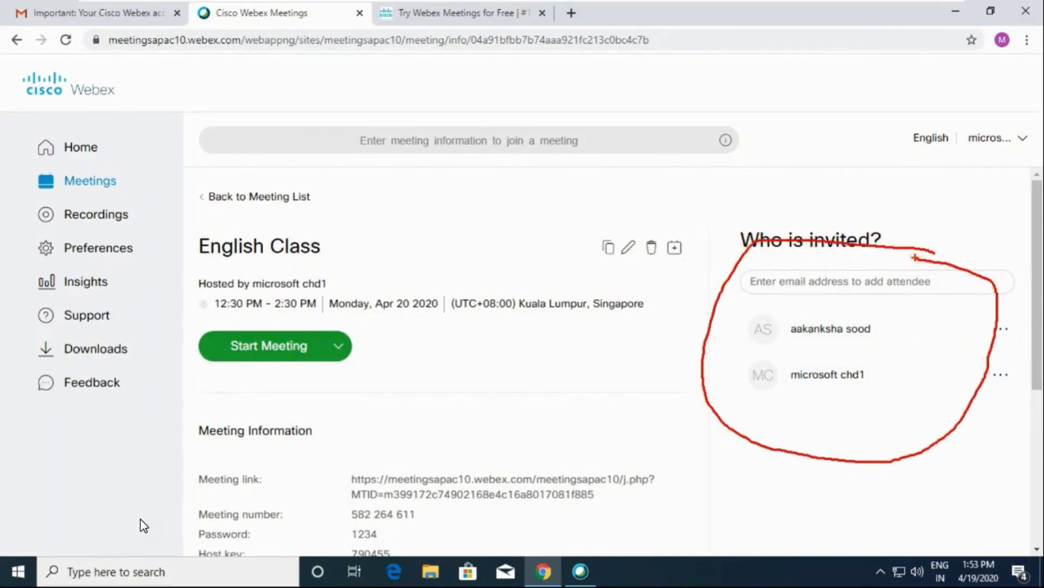
key("Escape")
left_click(823, 284)
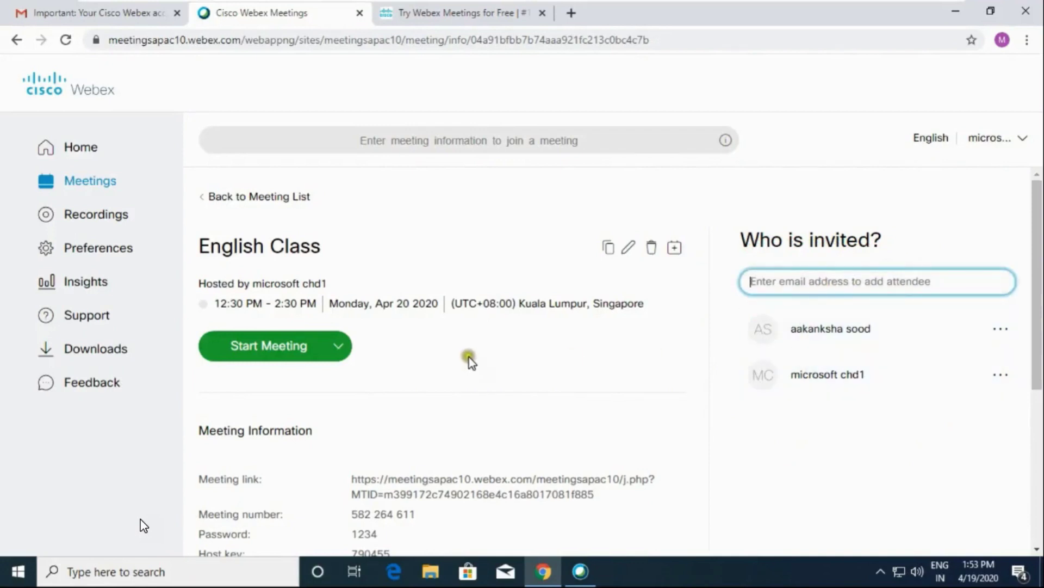
- Scroll to Meeting Information and highlight the English Class meeting link
scroll(490, 384, "down", 4)
triple_click(383, 254)
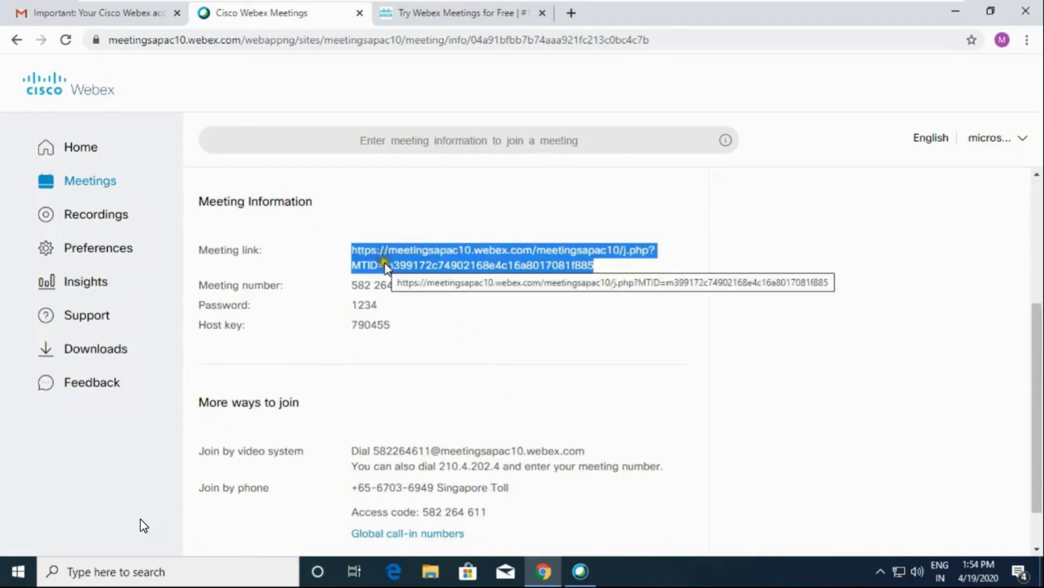
mouse_move(536, 229)
left_mouse_down()
mouse_move(352, 245)
mouse_move(330, 267)
mouse_move(565, 300)
mouse_move(730, 283)
mouse_move(713, 228)
mouse_move(521, 233)
left_mouse_up()
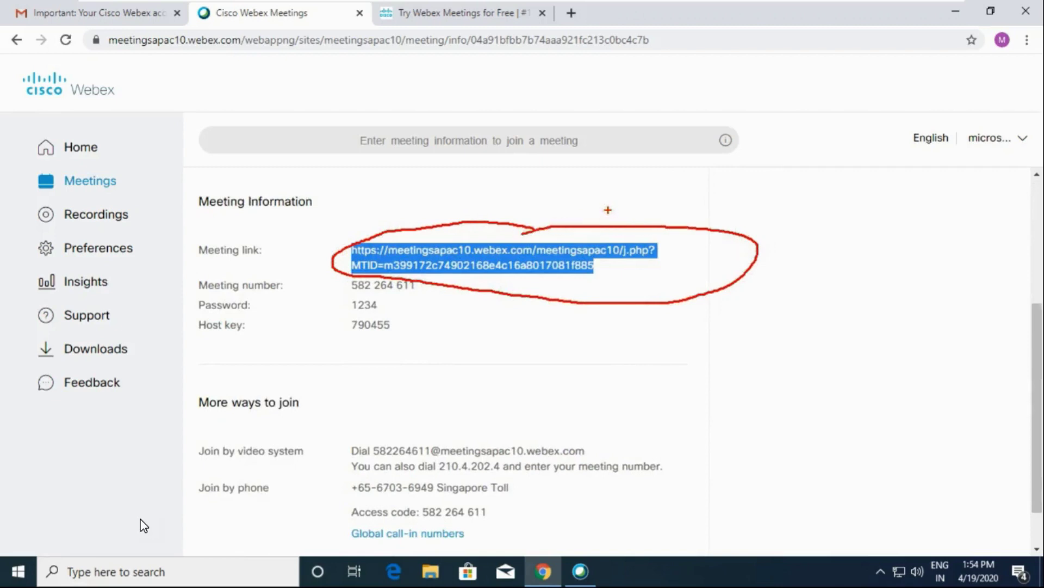
key("Escape")
left_click(359, 305)
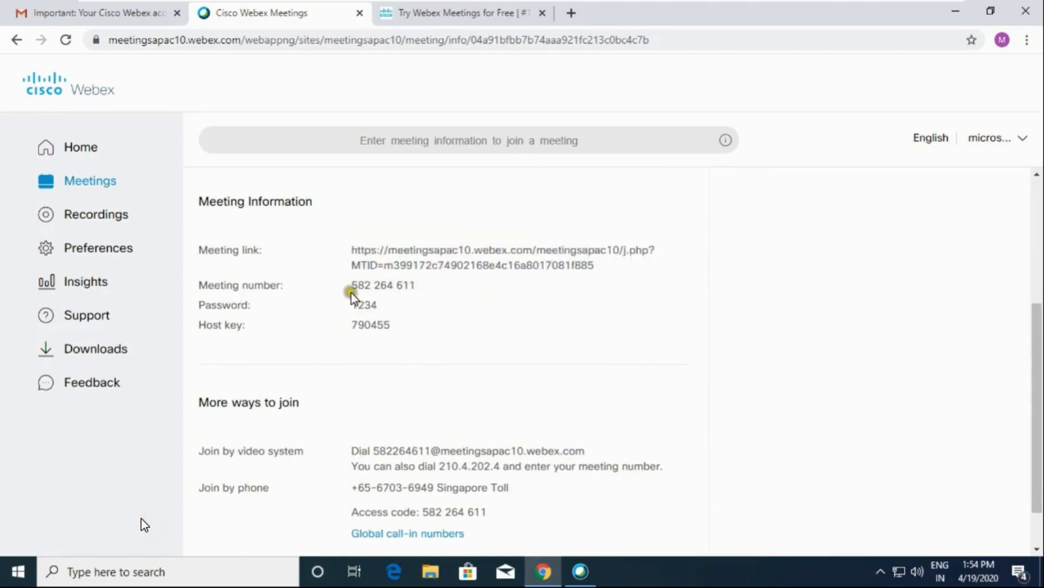
- Copy the meeting number 582 264 611 for sharing
triple_click(351, 293)
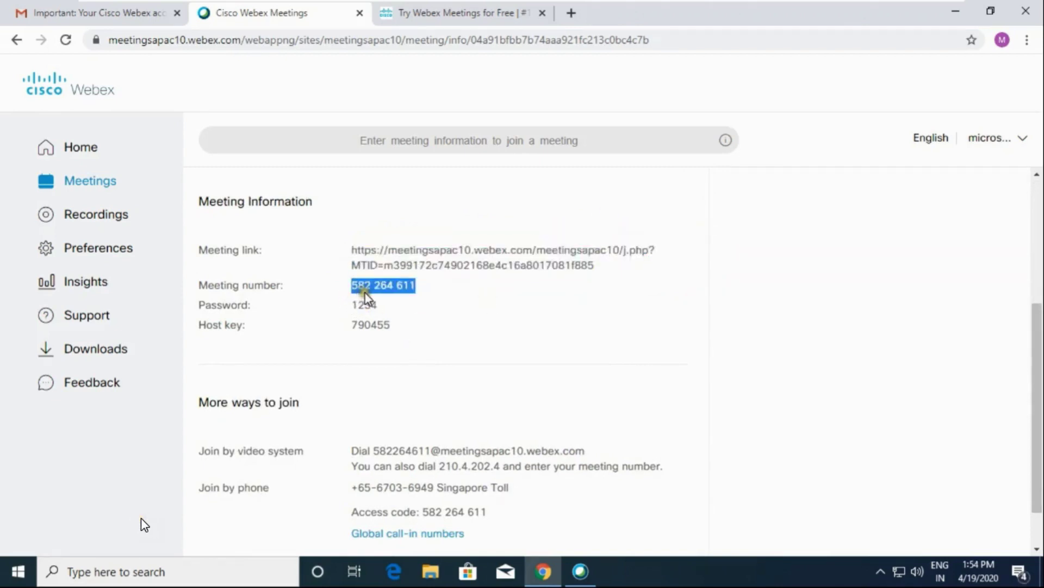
right_click(396, 287)
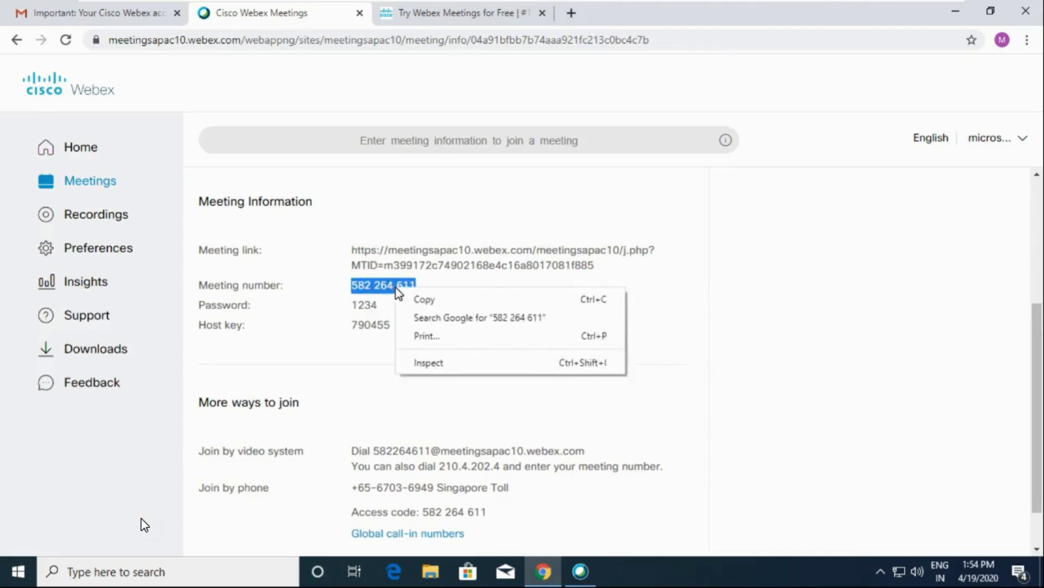
left_click(410, 307)
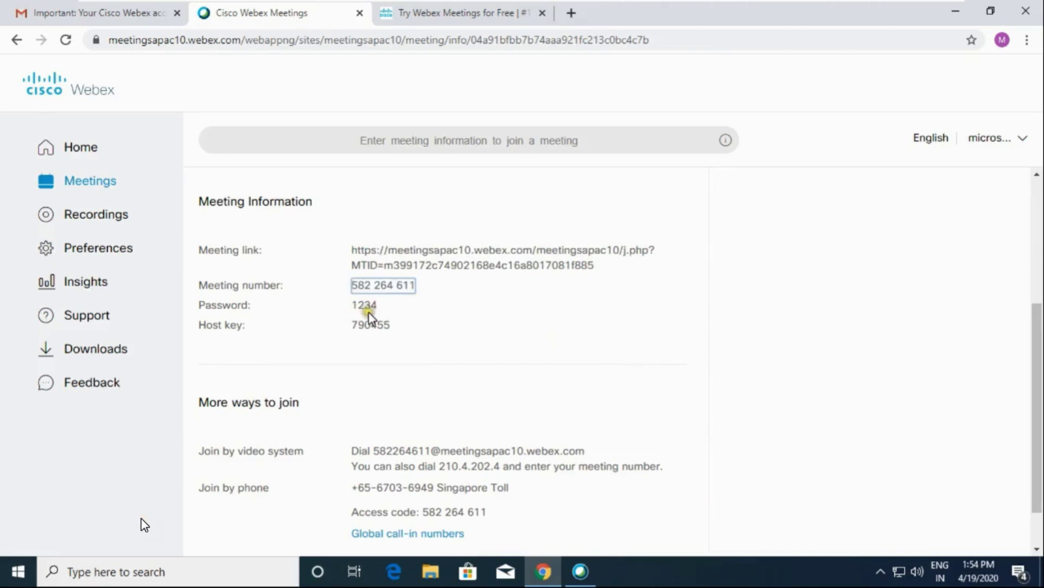